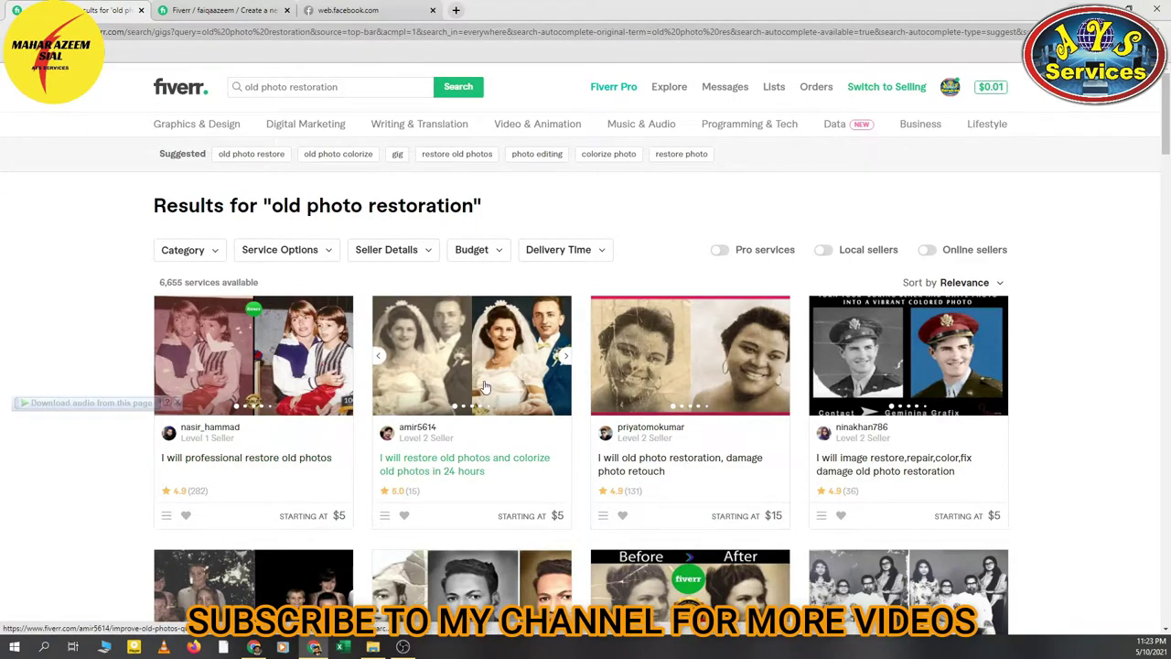
- Open the first gig in the old photo restoration results, "I will professional restore old photos"
scroll(322, 427, down, 2)
scroll(325, 434, up, 1)
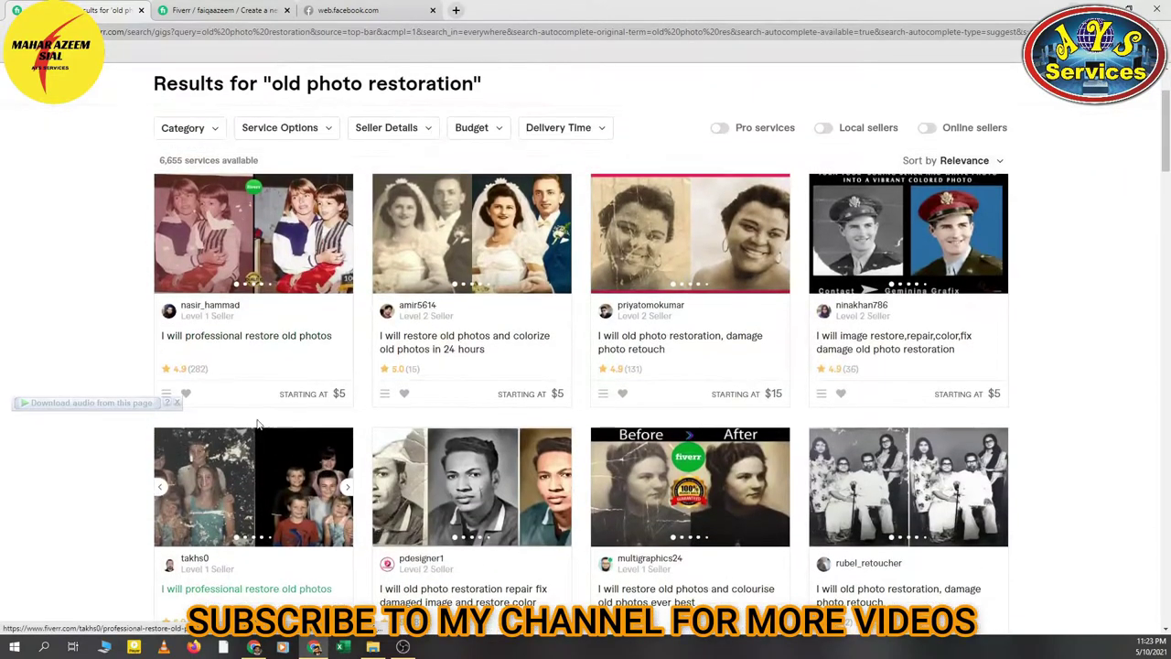
click(233, 340)
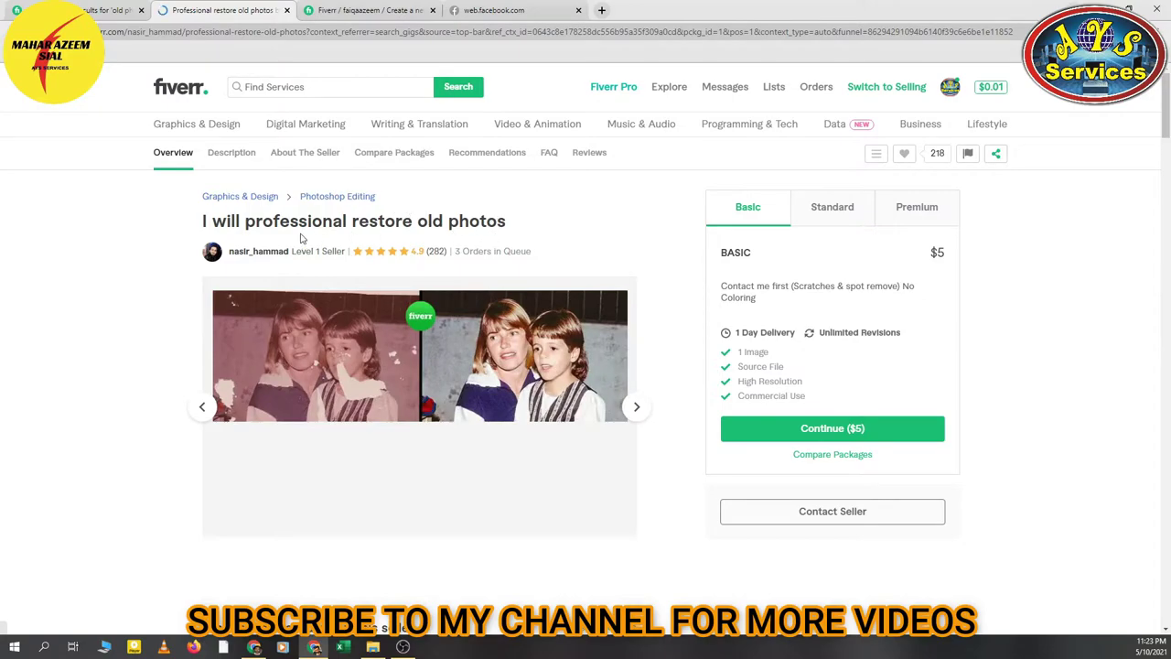
- Switch to the new gig form and enter "restore old black & white photos" as the gig title
key(ctrl+Tab)
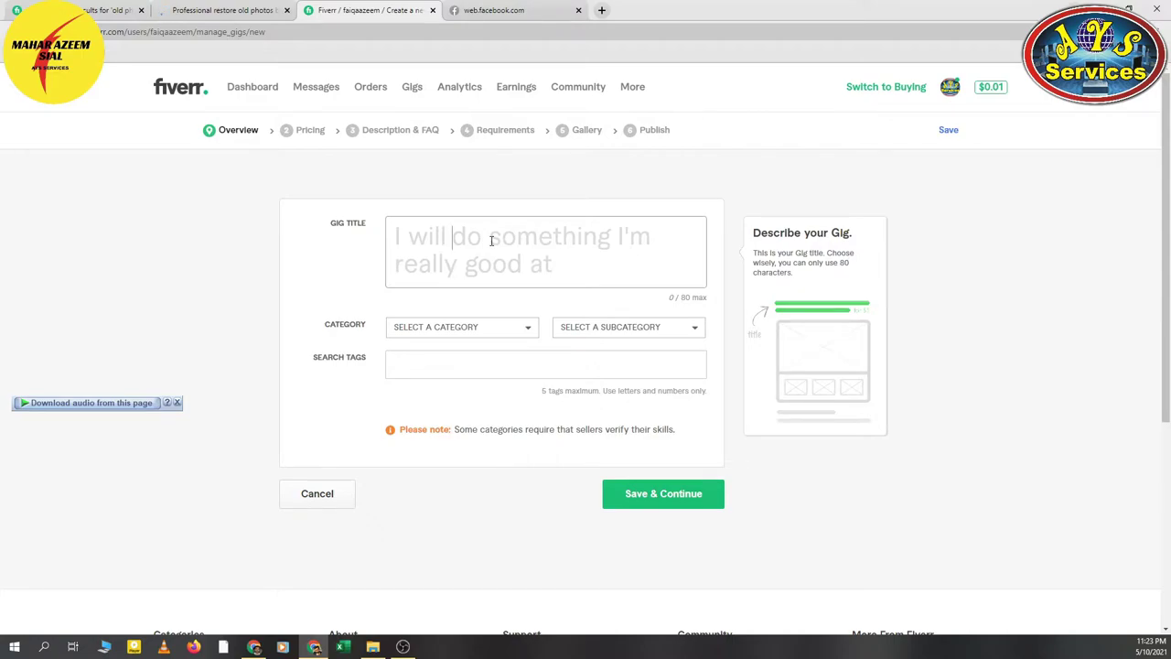
click(491, 241)
text(res)
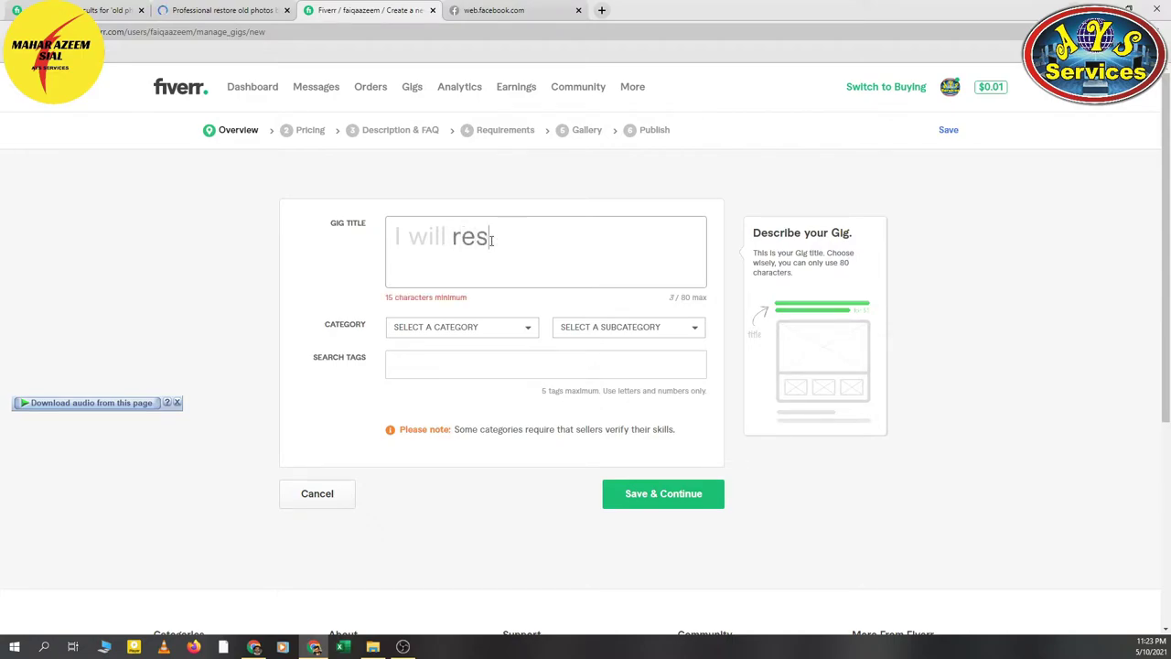
text(tore old)
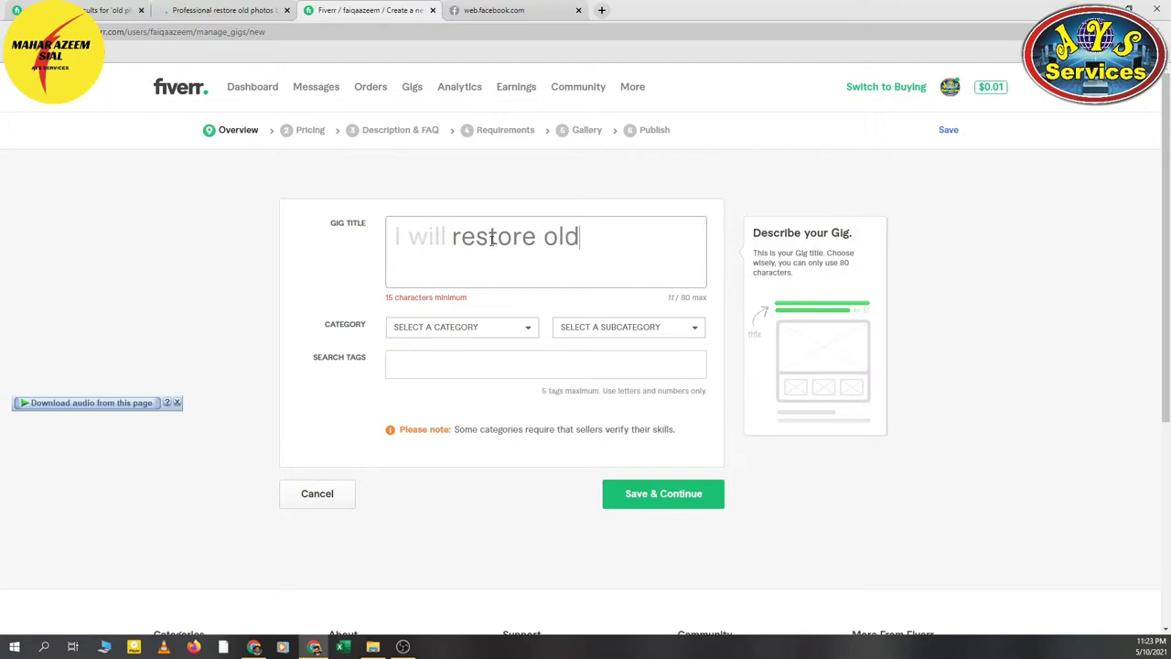
text( black an)
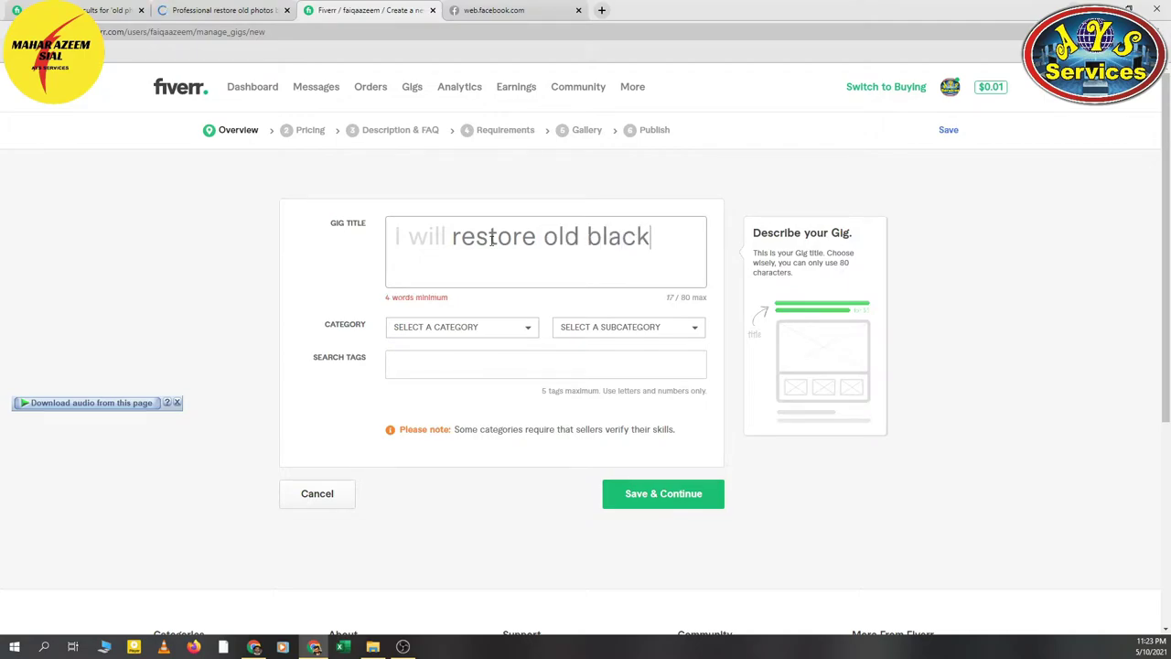
key(BackSpace)
key(BackSpace)
text($)
key(BackSpace)
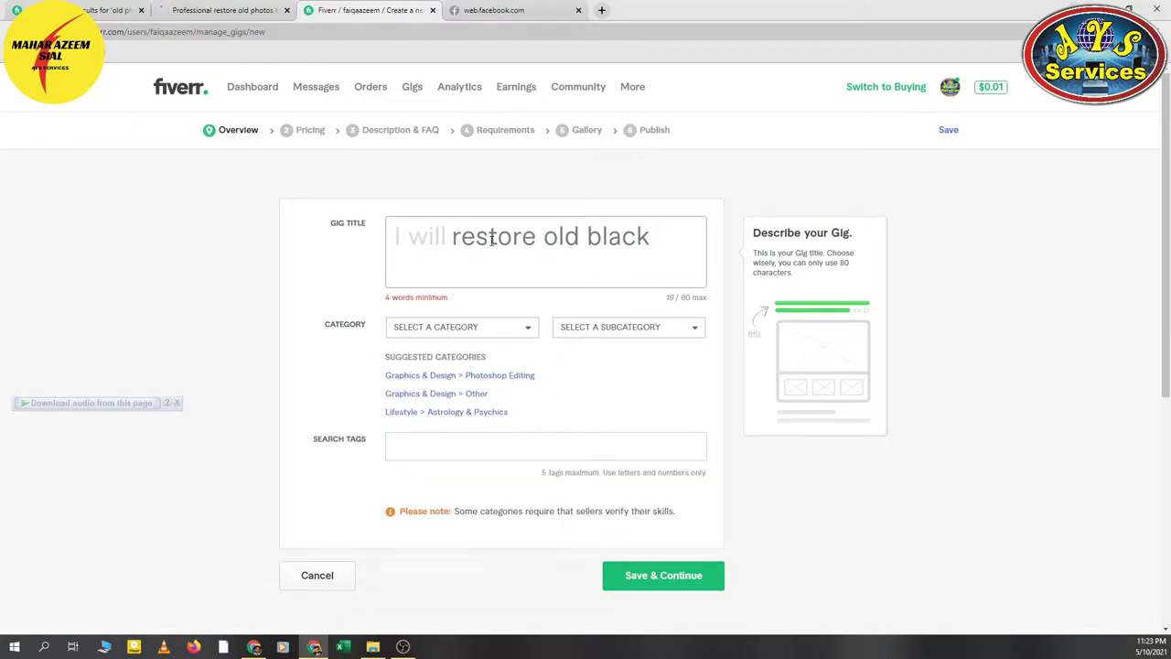
text(&white)
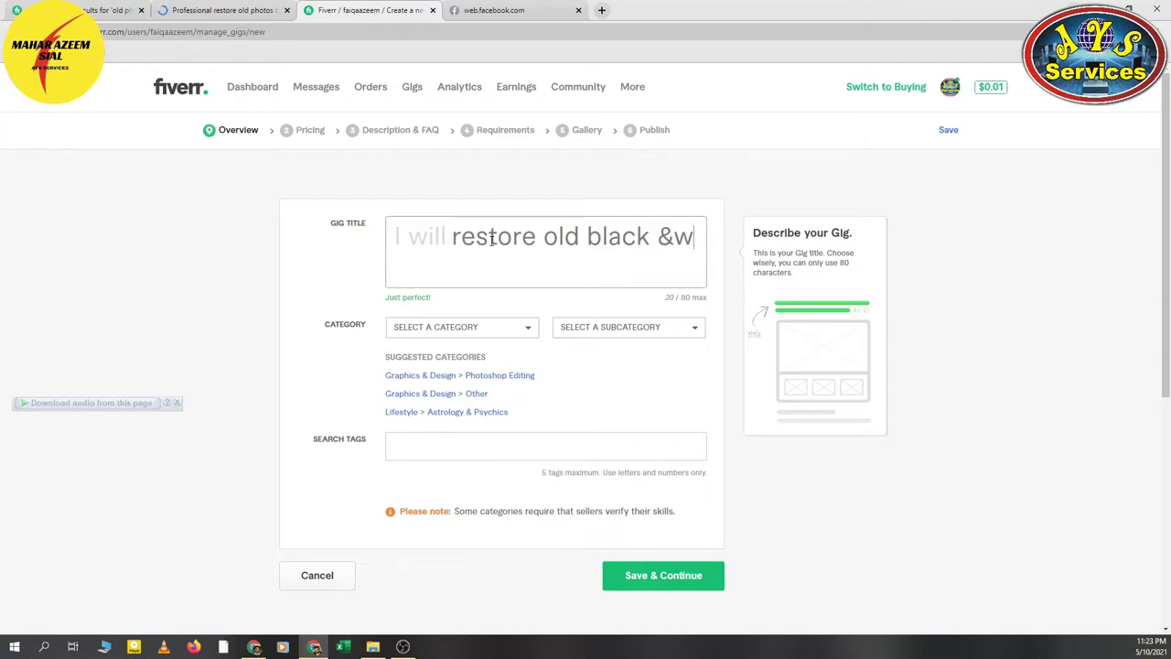
key(Left)
key(Left)
key(Left)
key(Left)
key(Left)
key(Left)
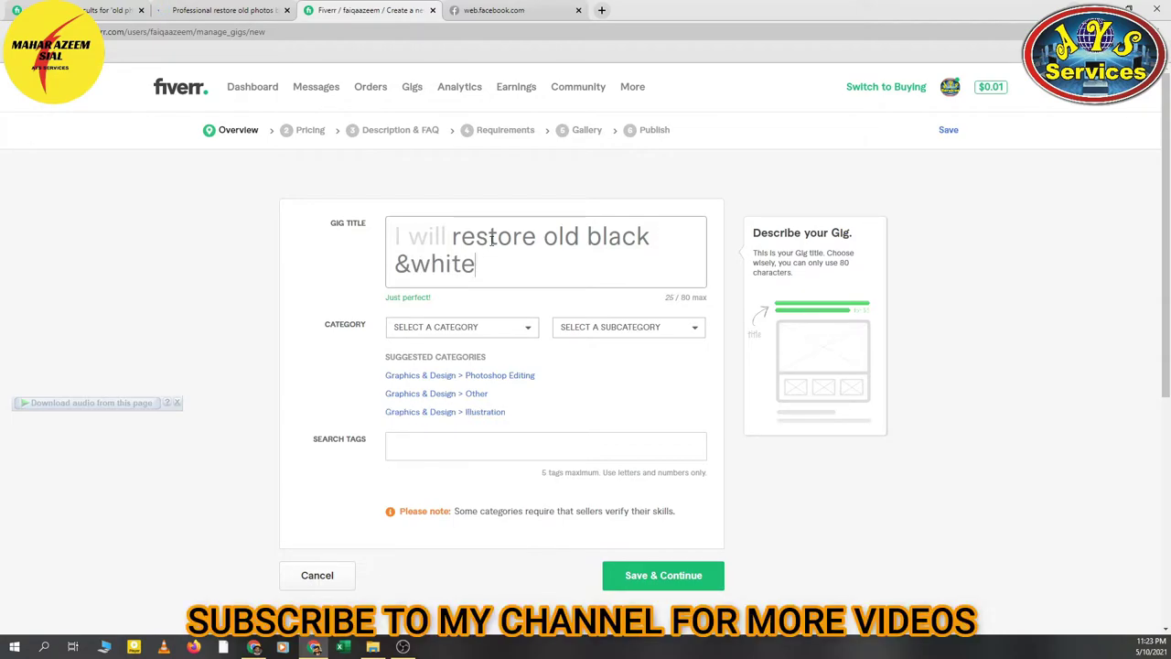
key(End)
text(photos)
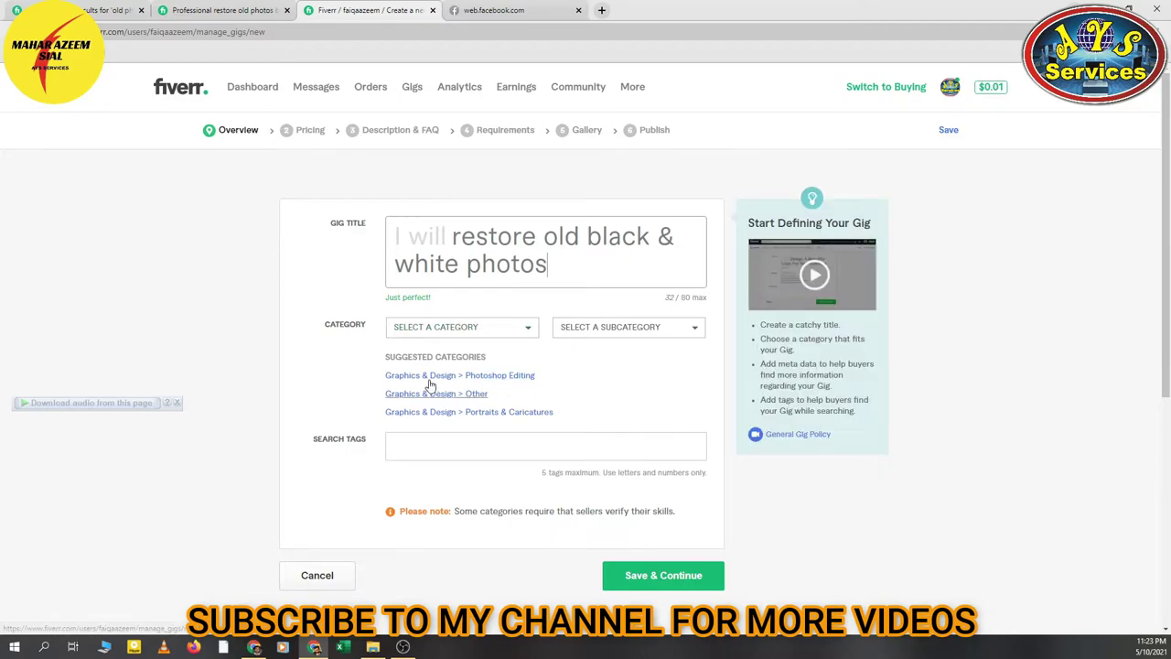
- Set the gig category to Graphics & Design with the Photoshop Editing subcategory
click(496, 336)
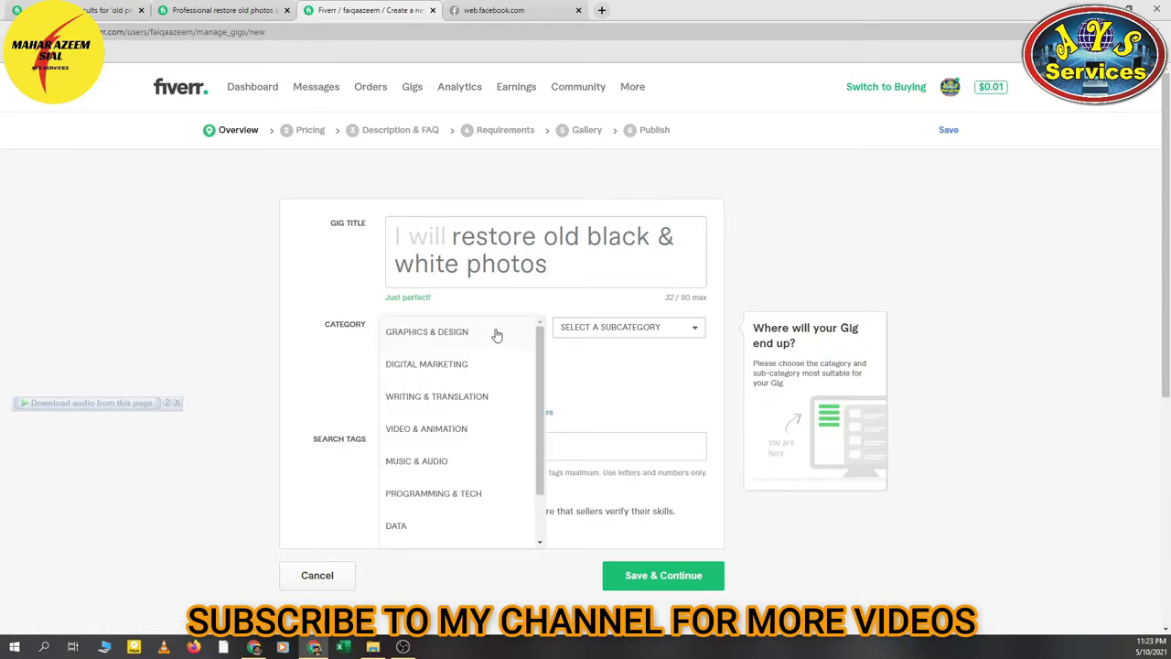
click(496, 334)
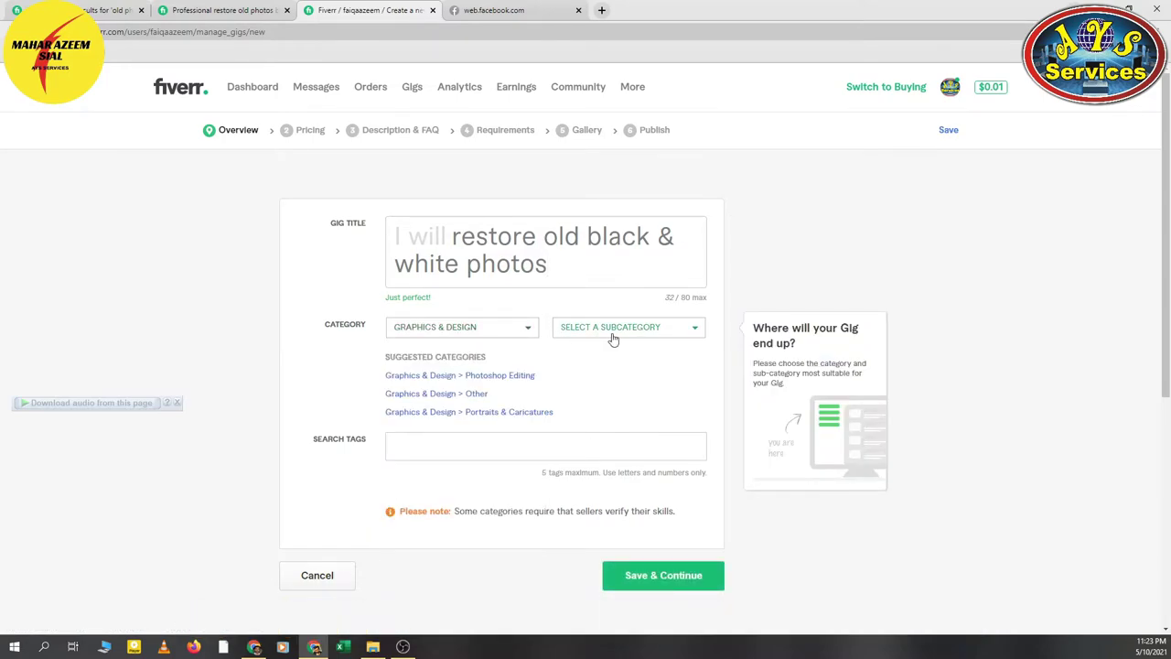
click(523, 377)
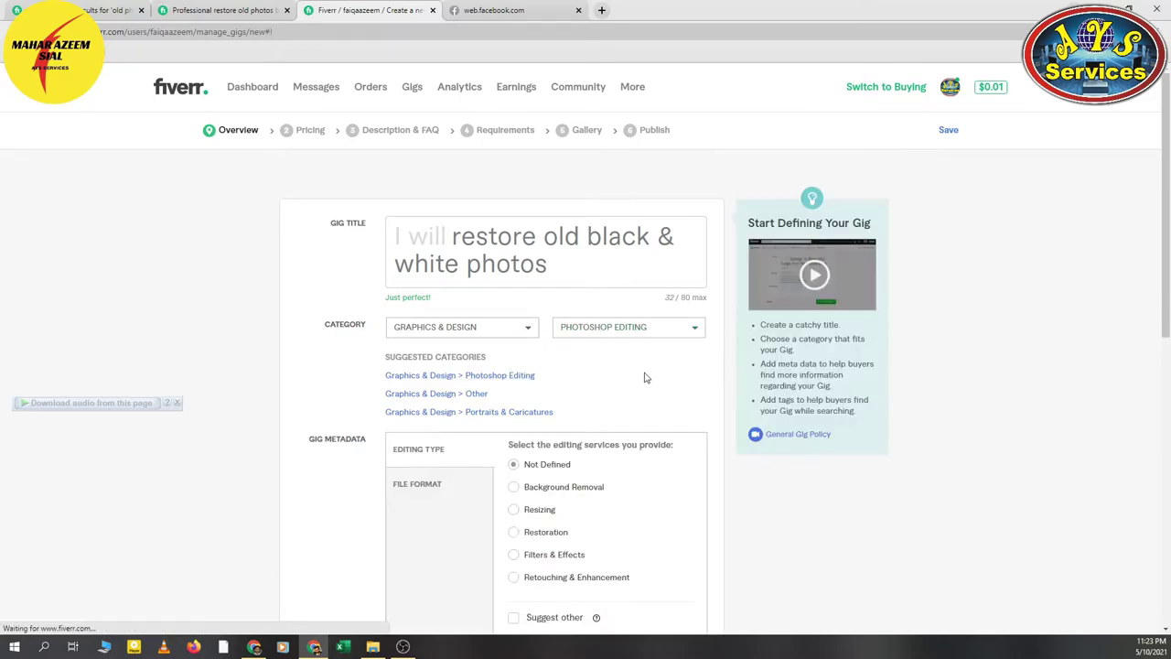
- Choose Restoration as the editing type in the gig metadata
scroll(574, 366, down, 2)
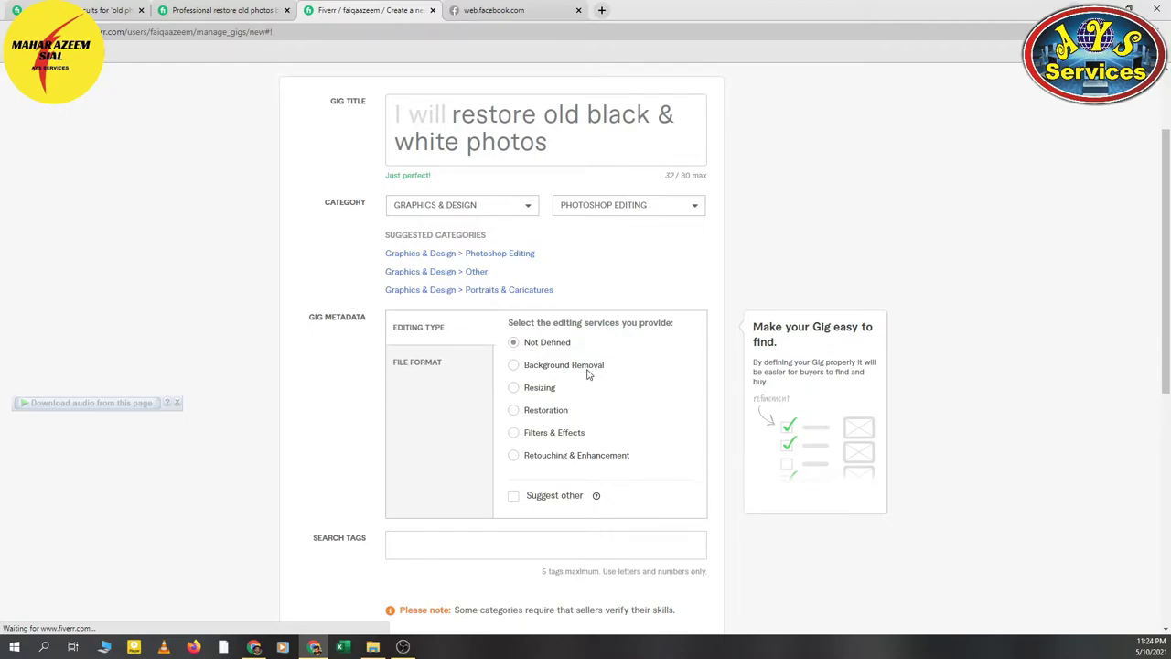
click(516, 412)
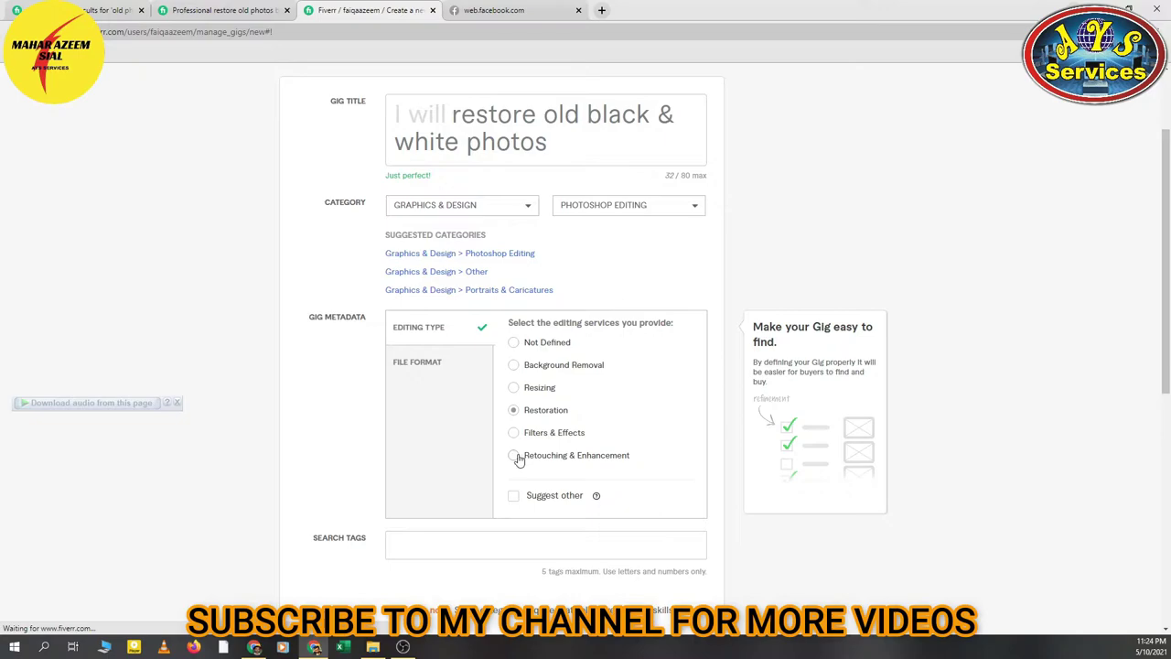
click(515, 388)
click(515, 410)
- Select JPEG, PDF, PNG and PSD as the provided file formats in the gig metadata
click(416, 365)
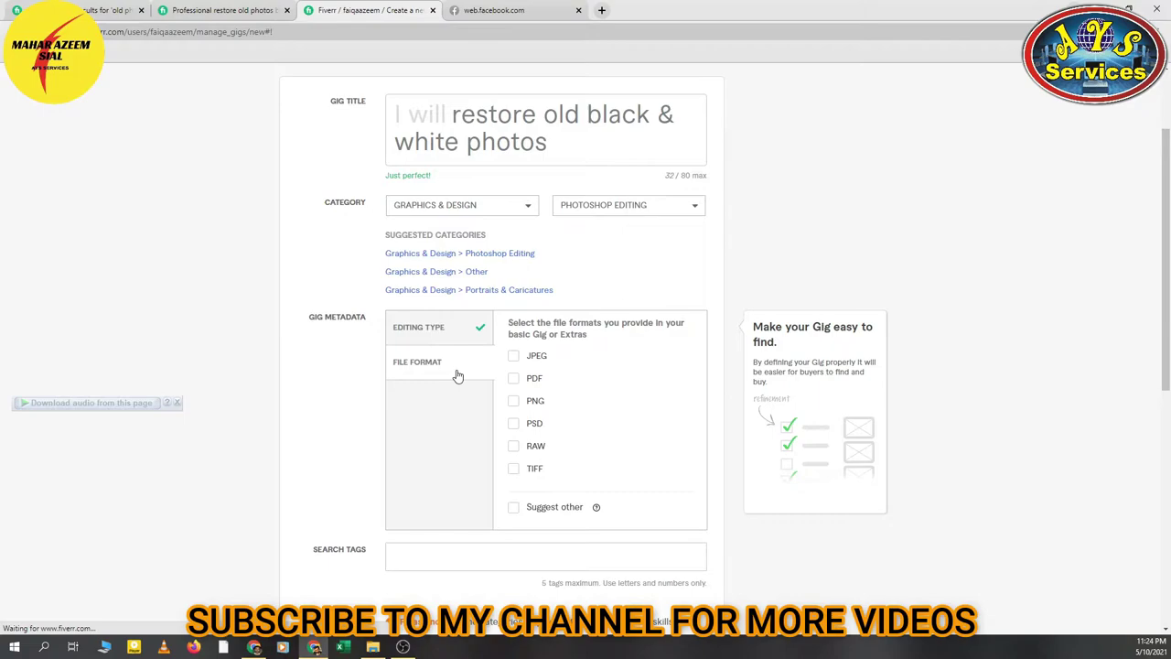
click(514, 402)
click(513, 424)
click(513, 378)
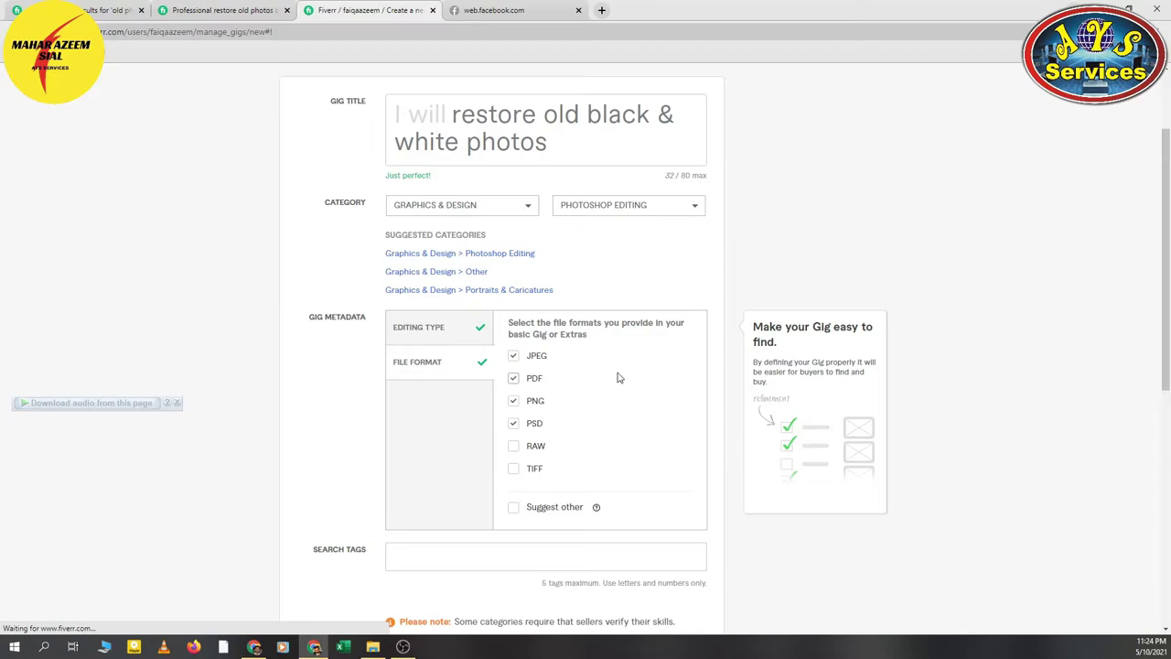
- Add the search tags "photo edit", "photo restoration" and "graphics design", and try to save the gig overview
scroll(614, 413, down, 1)
click(505, 496)
text(photo)
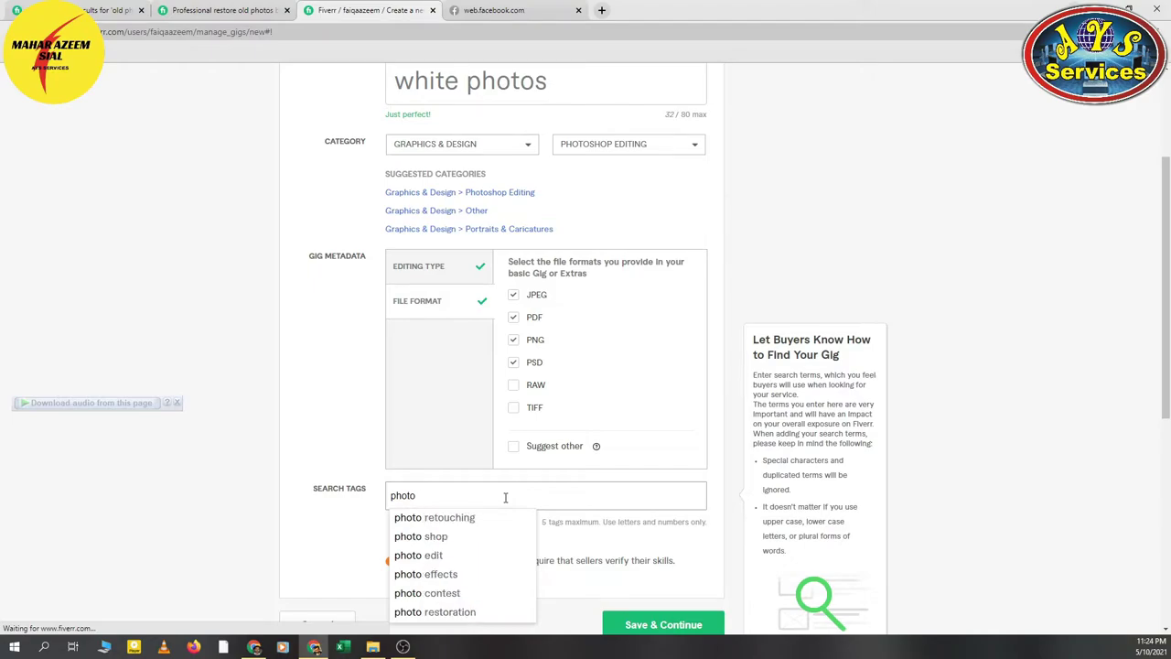
click(466, 554)
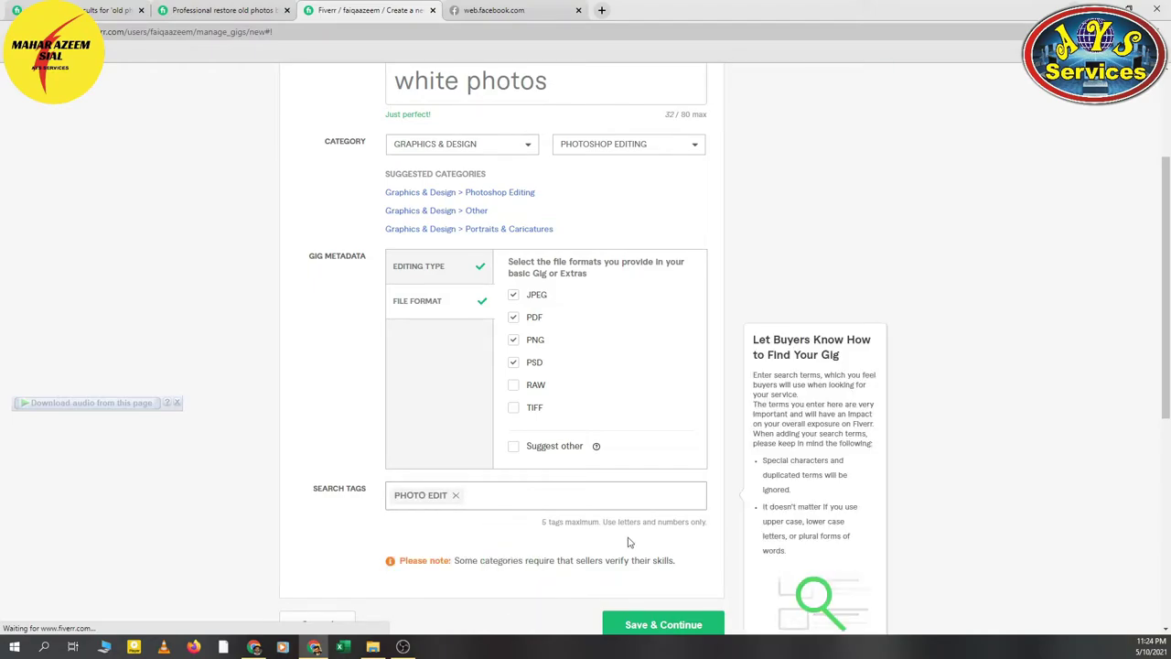
text(restora)
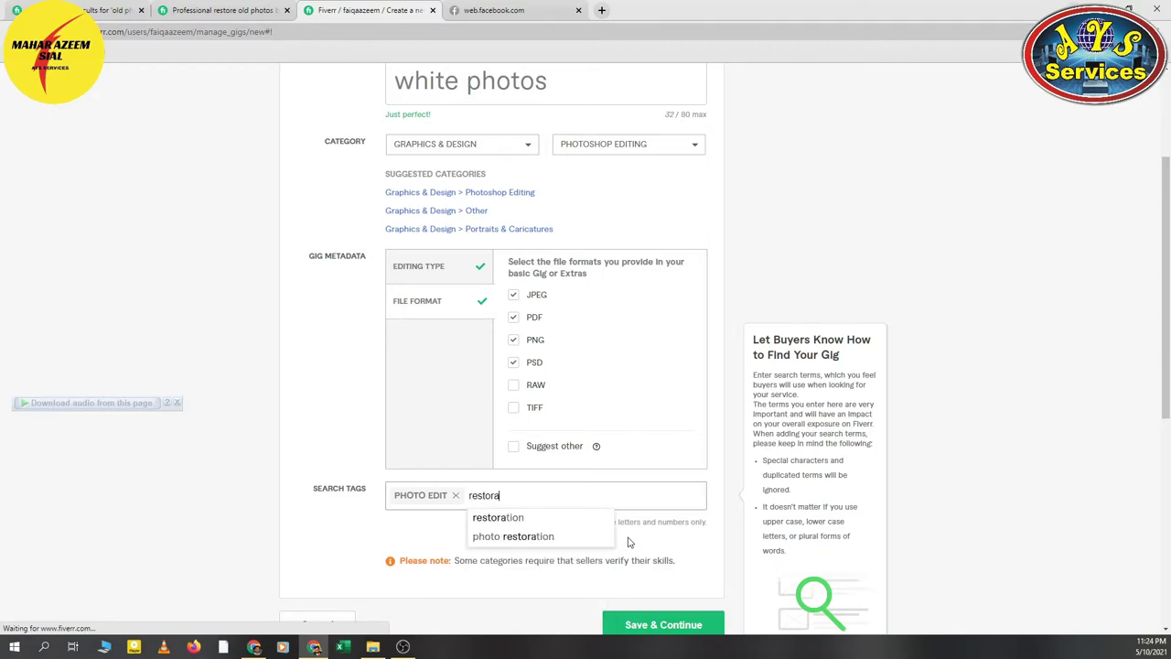
key(Down)
key(Down)
key(Return)
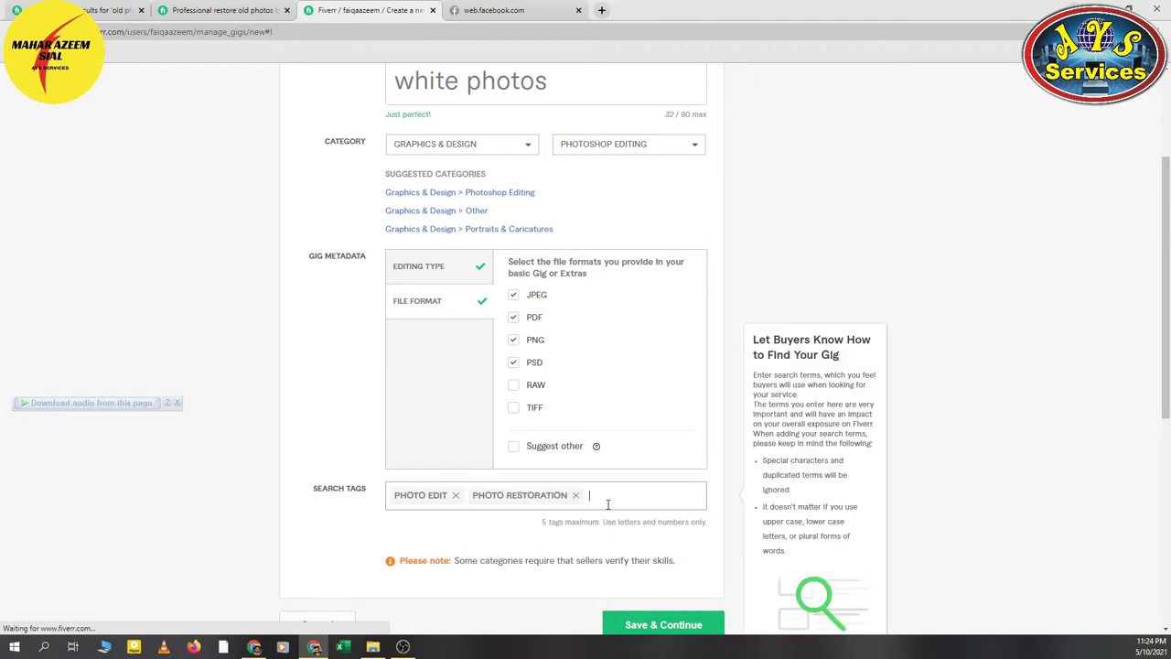
text(gra)
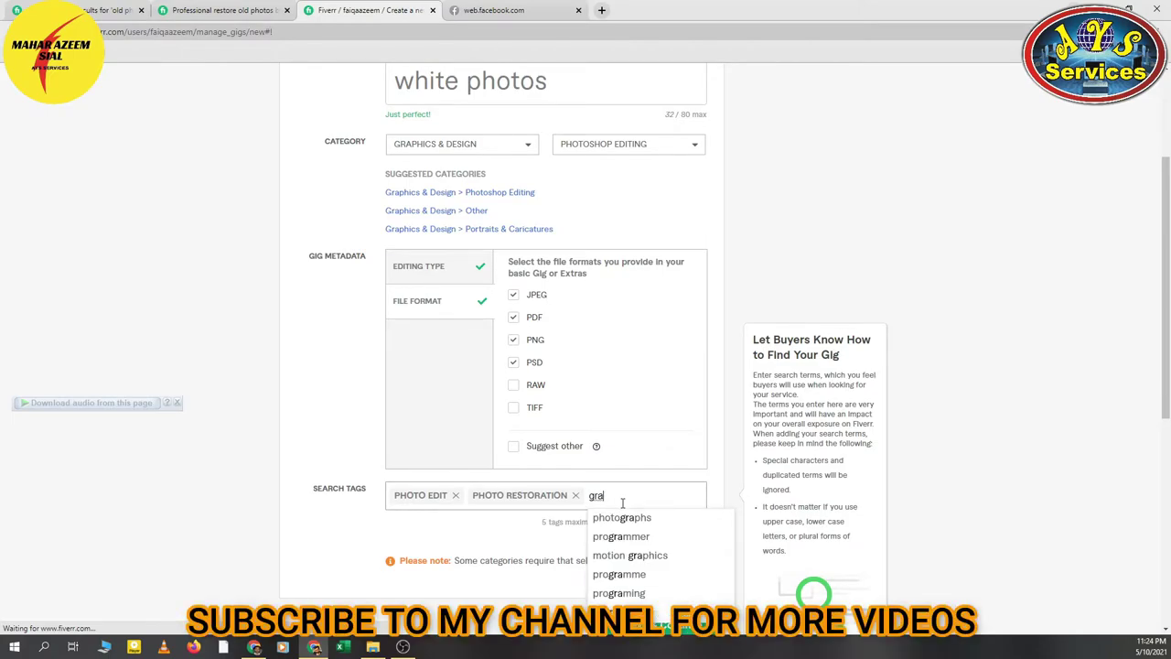
text(phi)
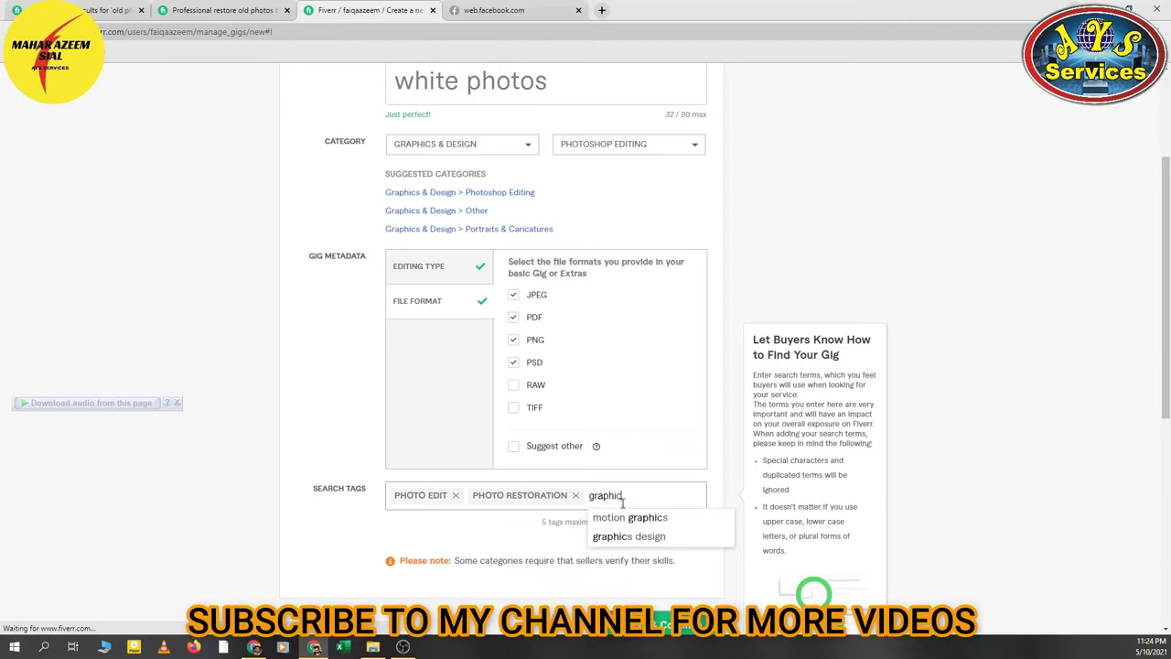
text(c)
click(628, 536)
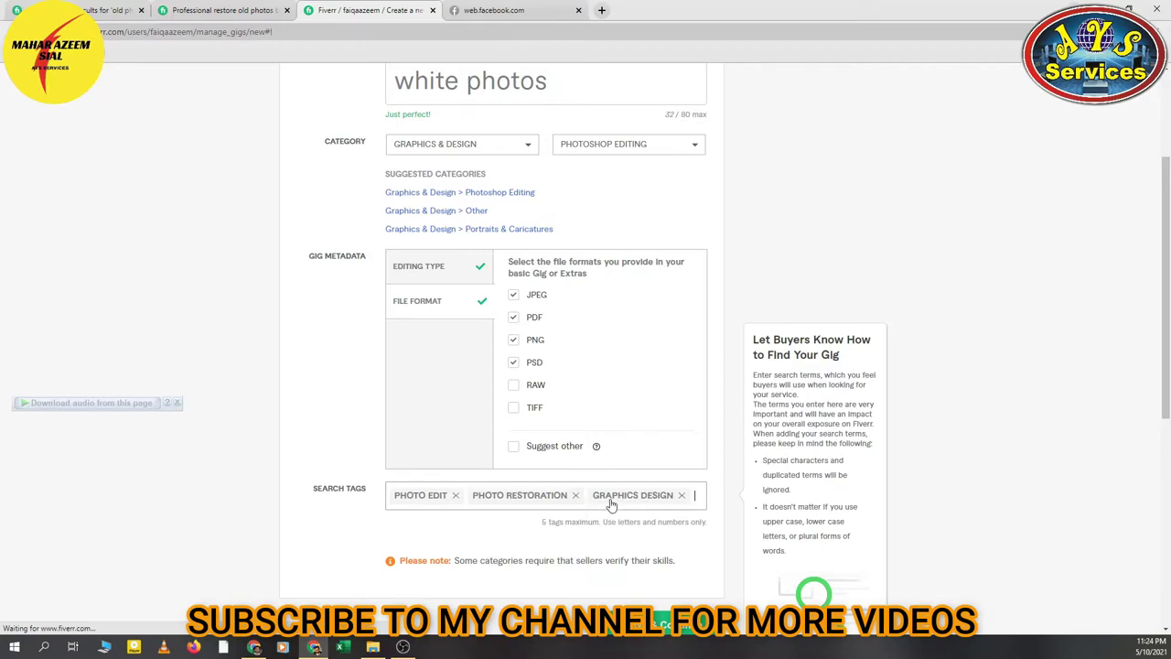
scroll(604, 485, down, 1)
click(630, 513)
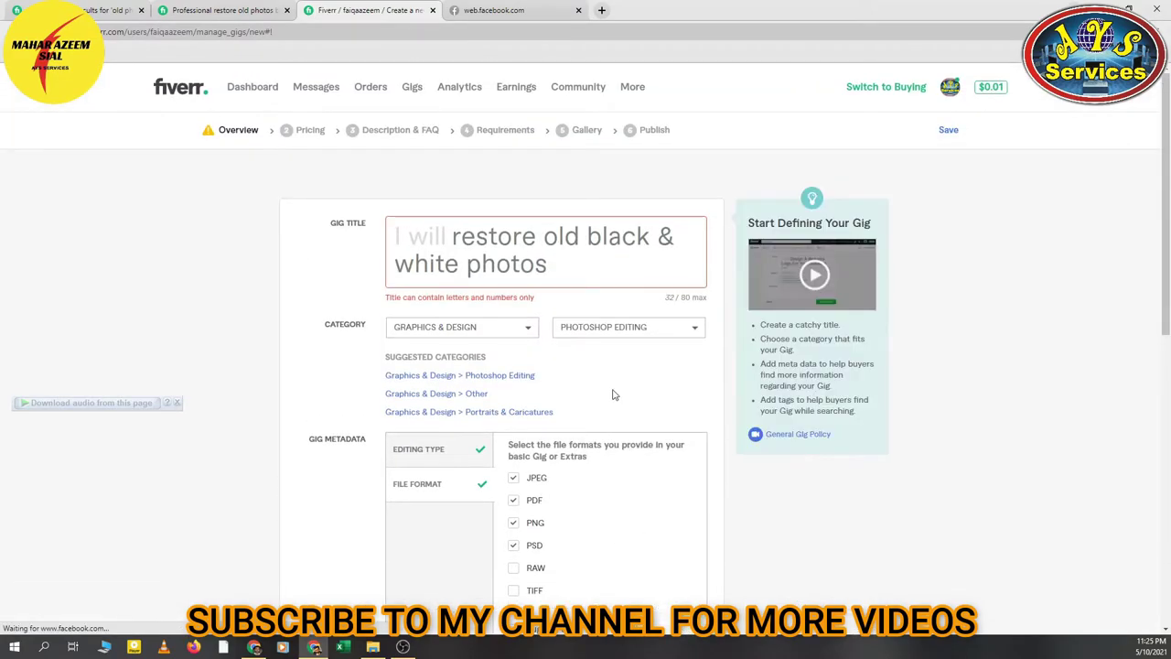
- Replace the "&" in the gig title with "and", and save the overview to continue to pricing
click(674, 237)
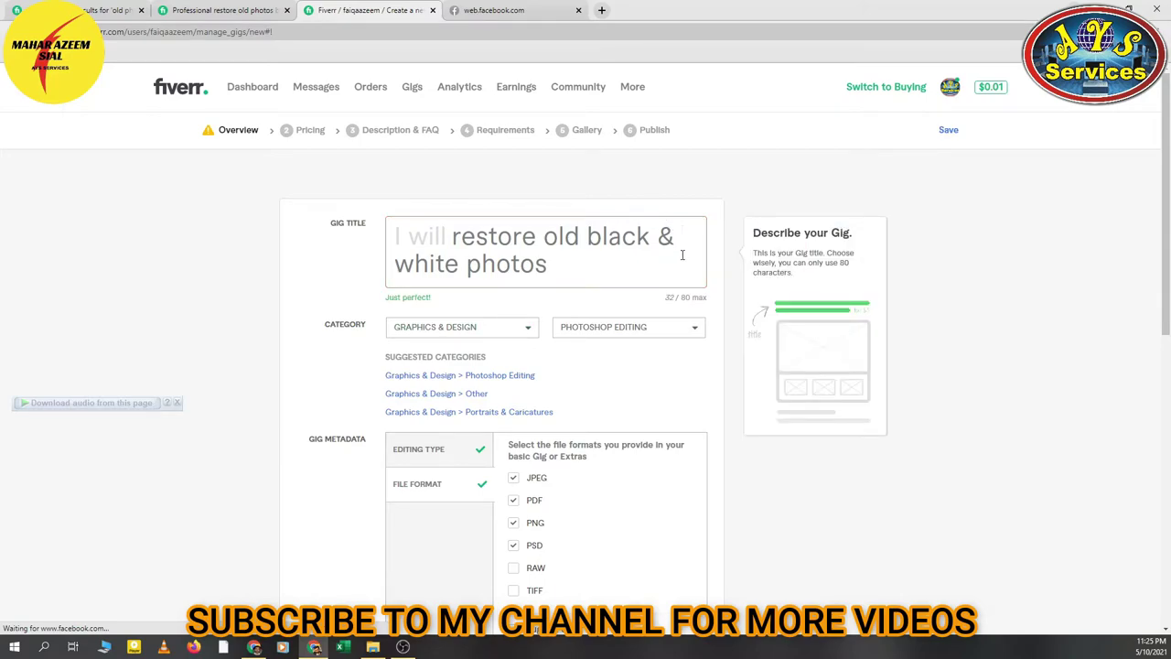
key(BackSpace)
text(and)
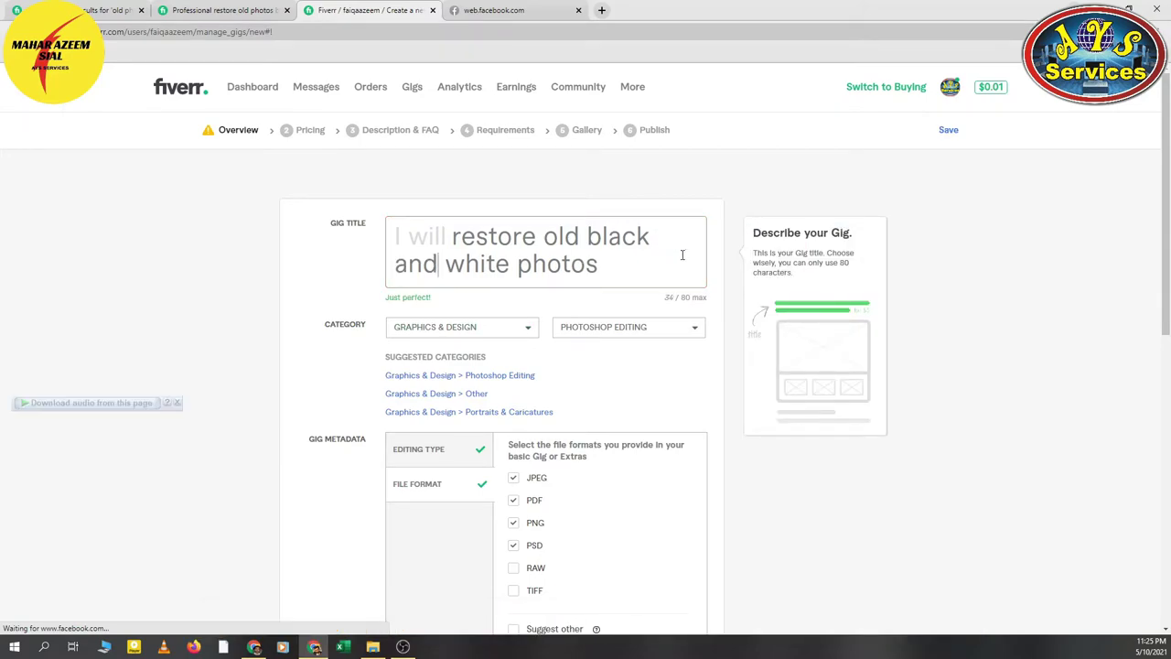
scroll(692, 423, down, 4)
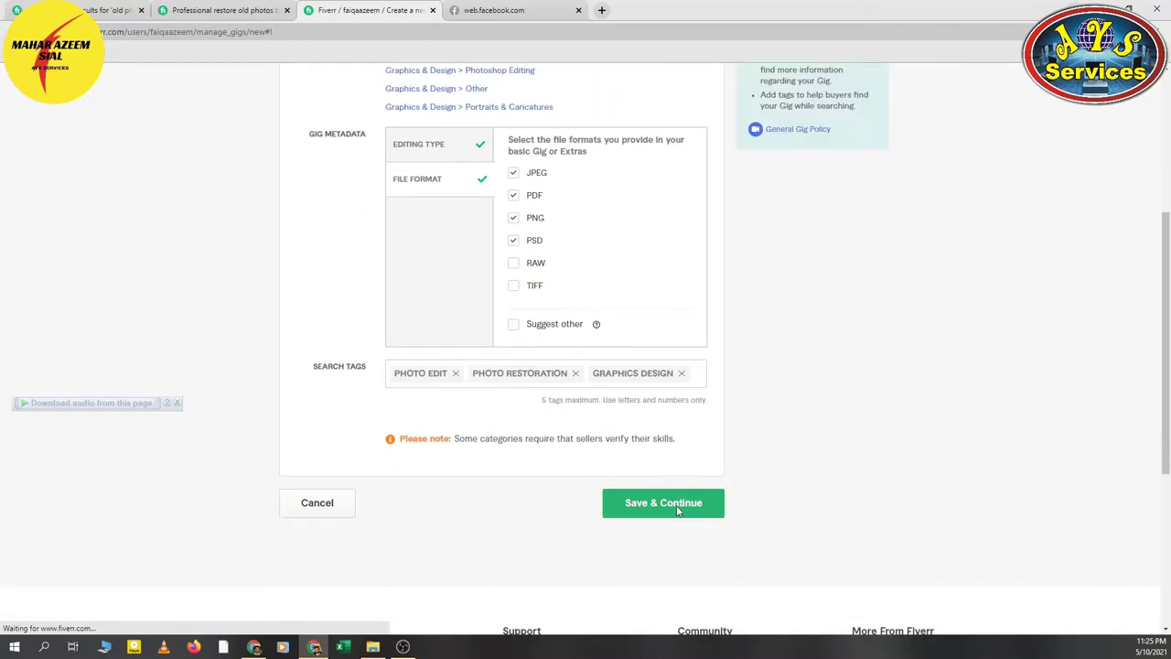
click(678, 510)
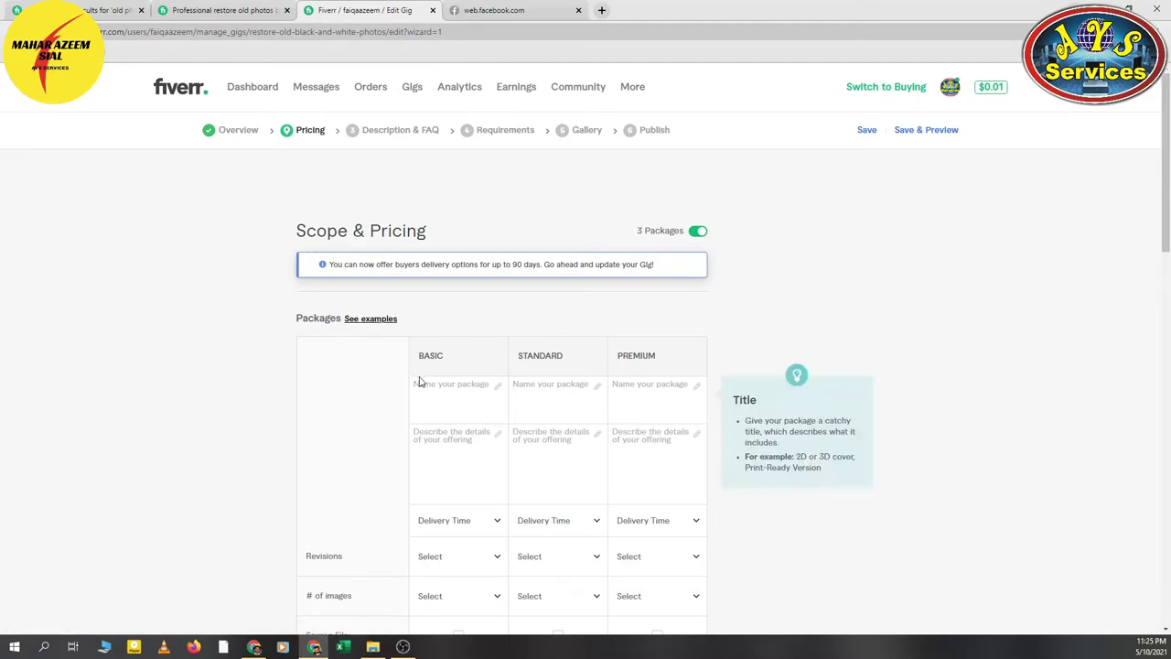
- Examine the Basic, Standard and Premium packages of the reference gig for restoring old photos
scroll(418, 382, down, 2)
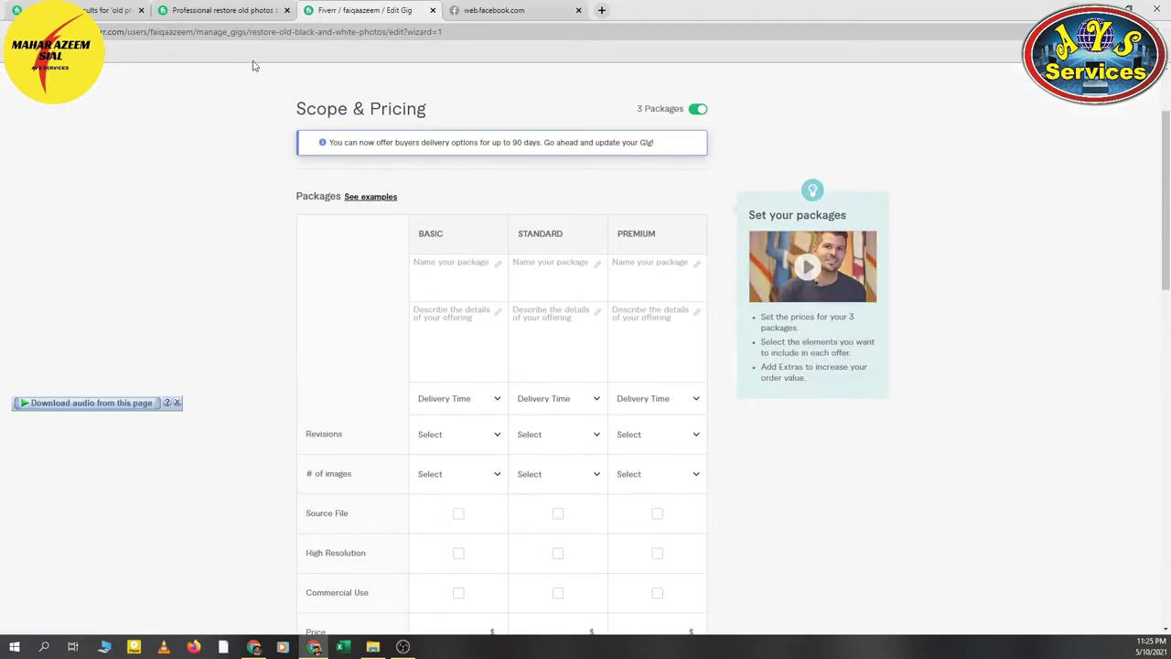
click(220, 10)
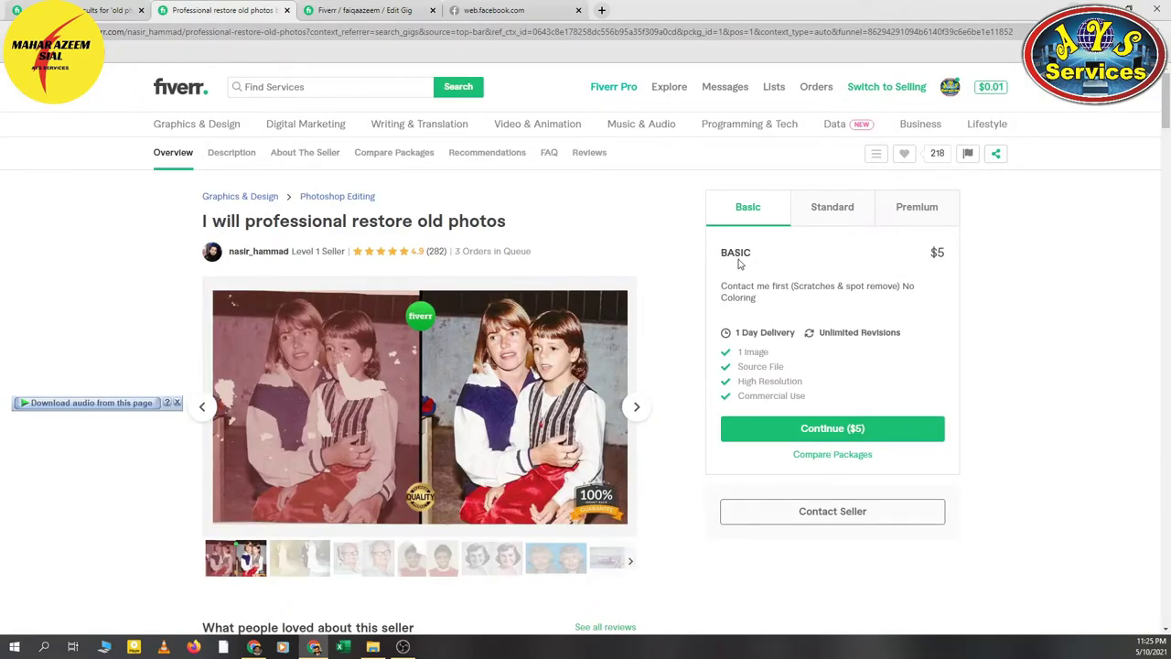
click(821, 209)
click(903, 218)
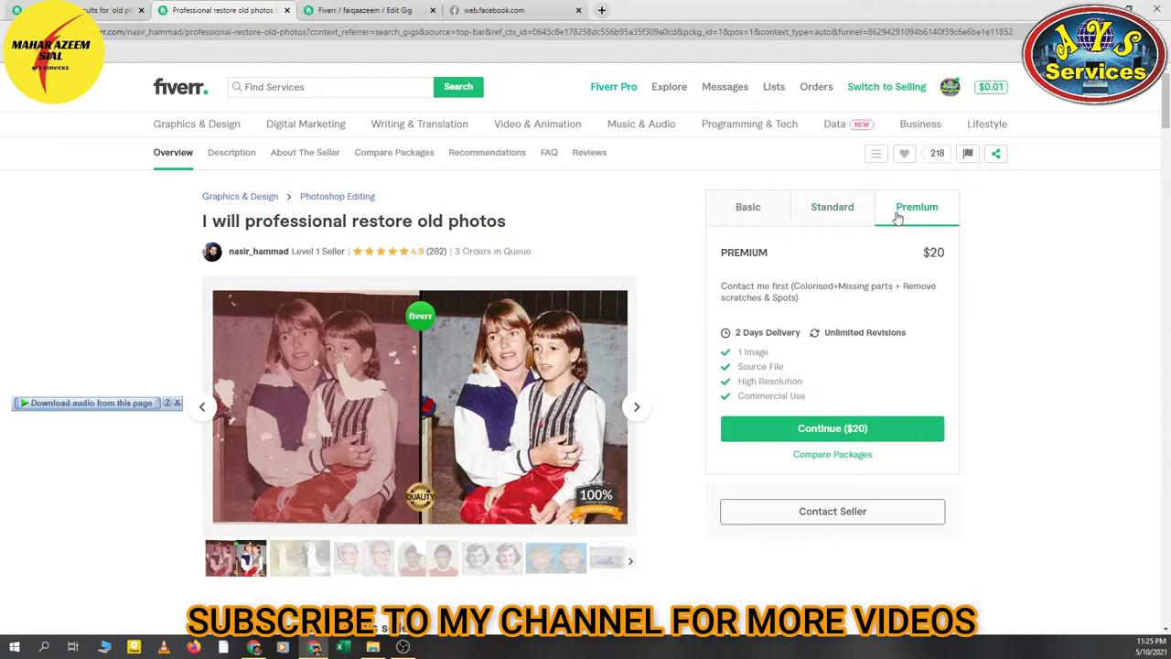
click(748, 208)
- Return to the gig being edited and name its three packages "BASIC", "STANDARD" and "PREMIUM"
click(364, 10)
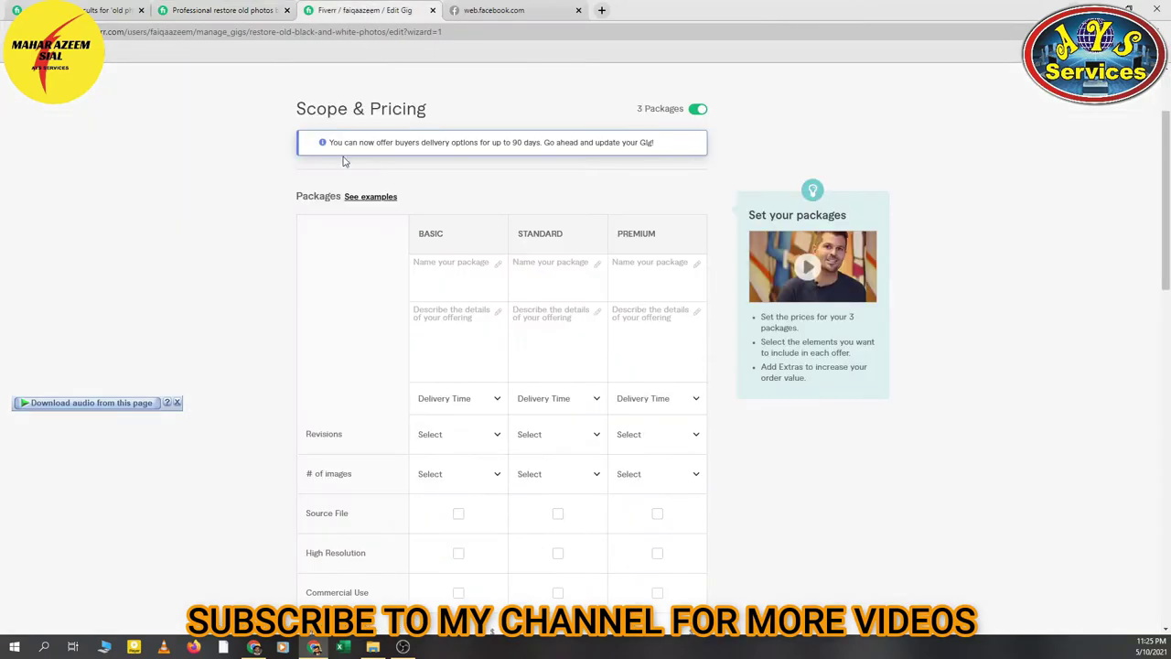
click(455, 274)
text(BASIC)
key(Tab)
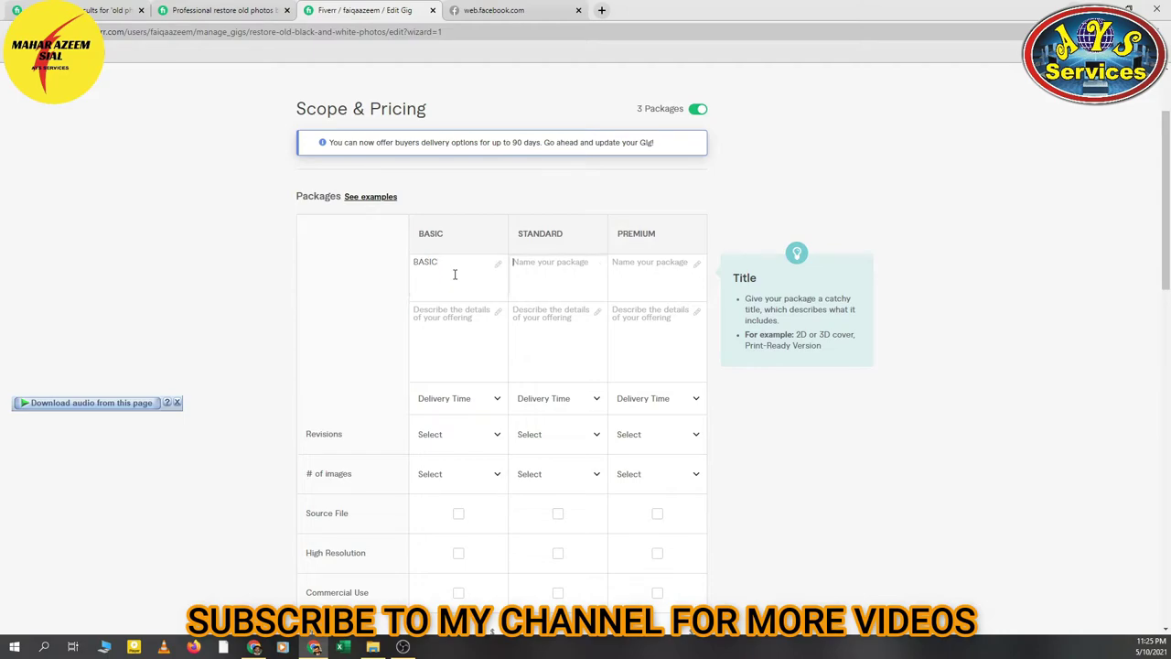
text(STANDARD)
key(Tab)
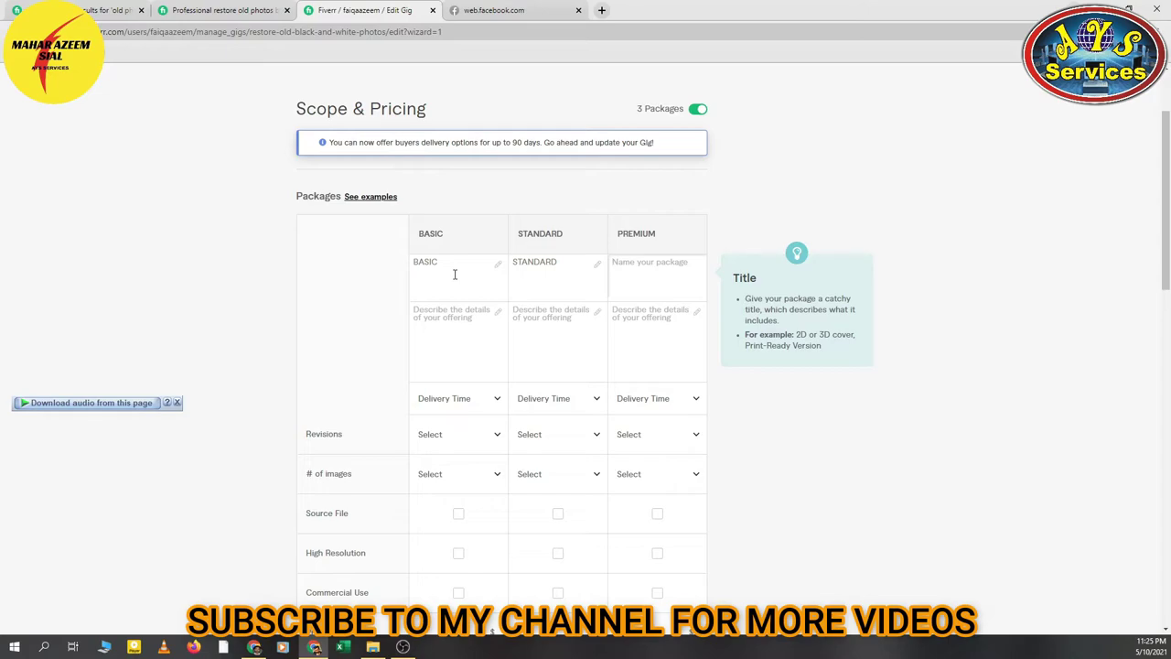
text(PREMIUM)
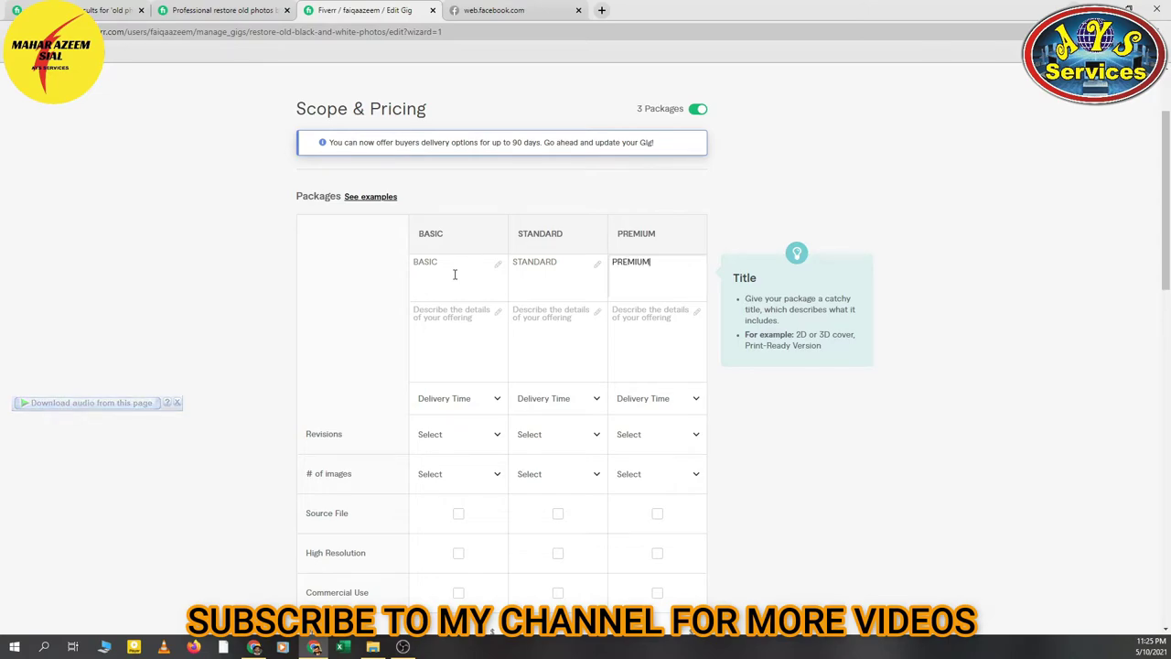
- Compare the Basic, Standard and Premium package descriptions of the reference gig for restoring old photos
click(224, 10)
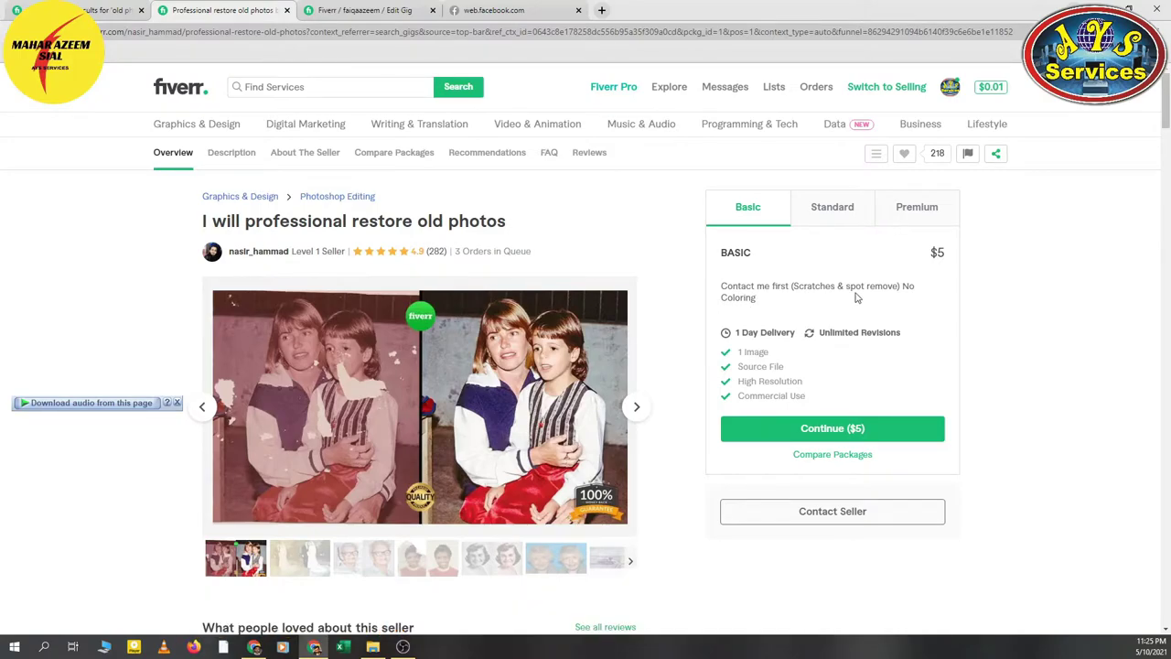
click(813, 210)
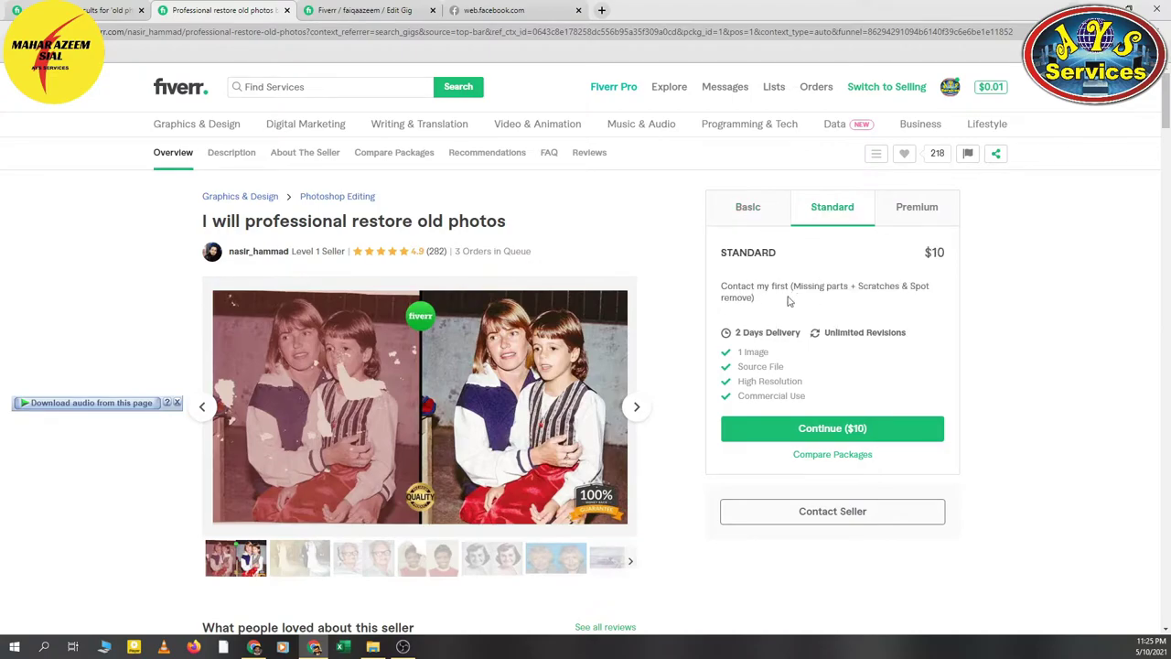
click(746, 209)
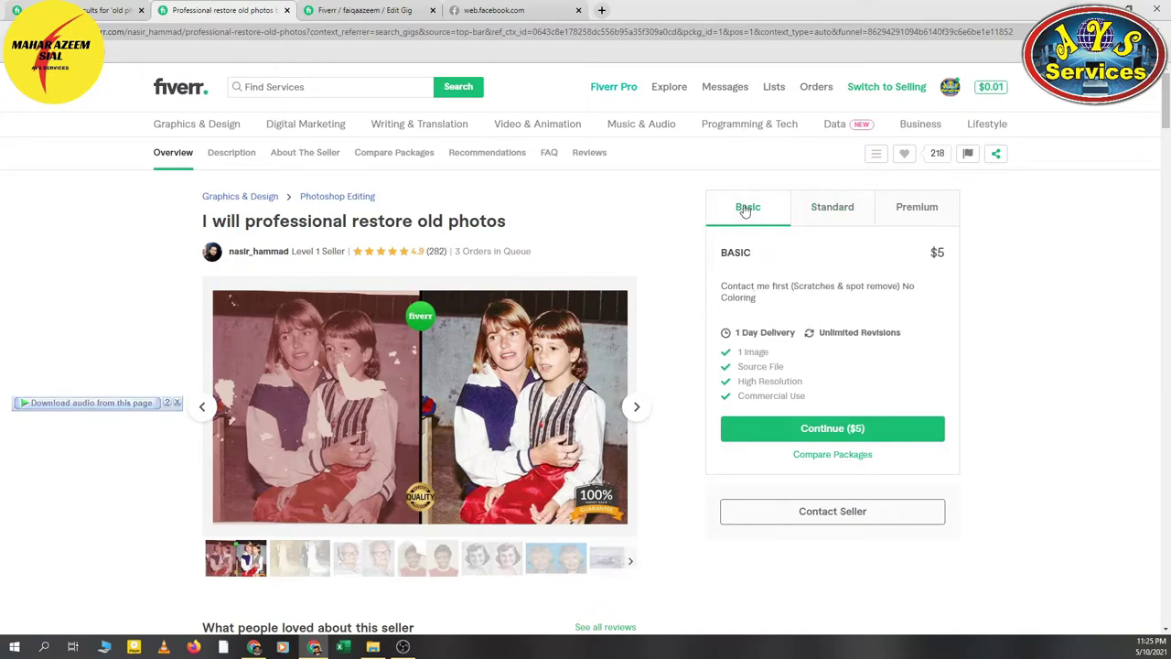
click(851, 211)
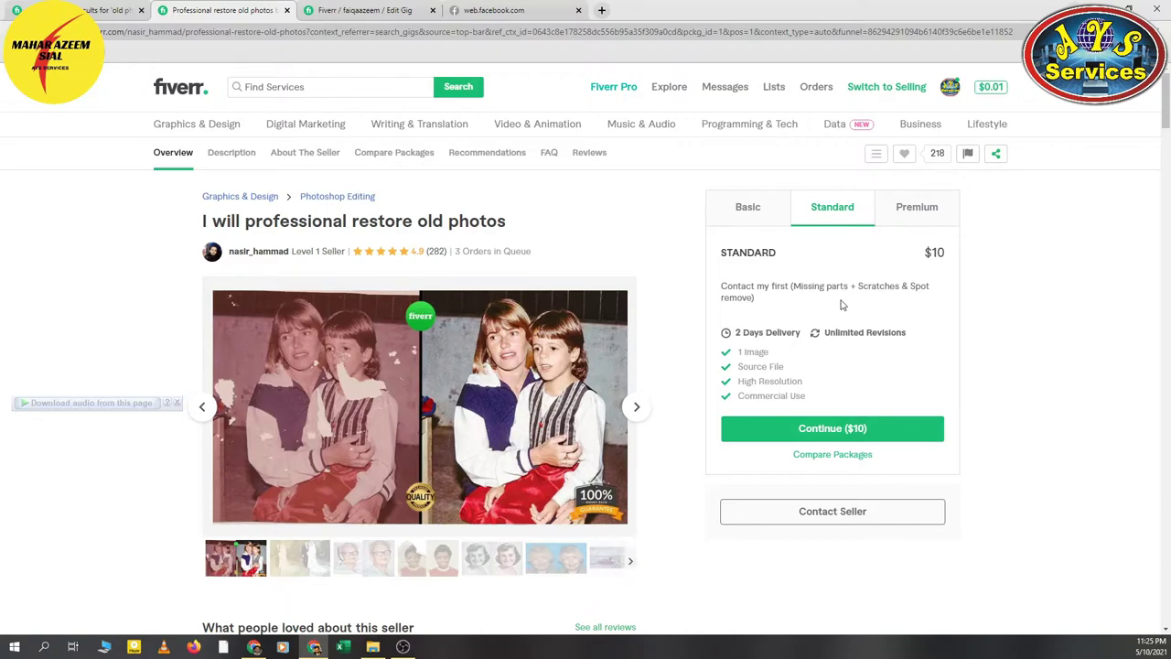
click(901, 216)
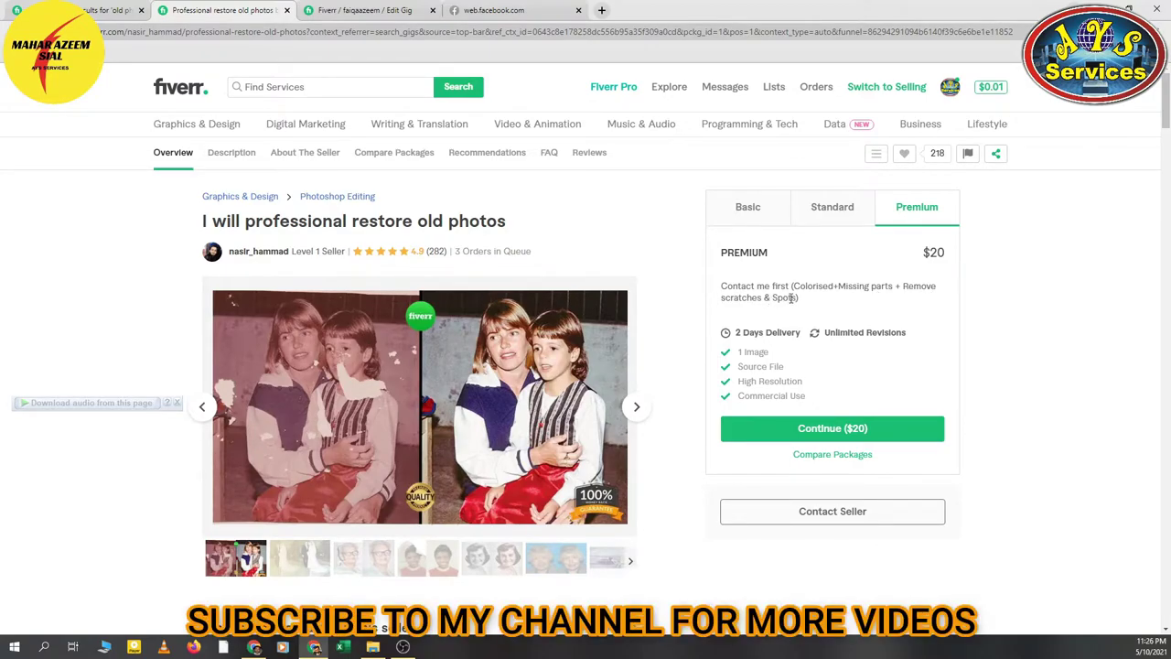
click(748, 218)
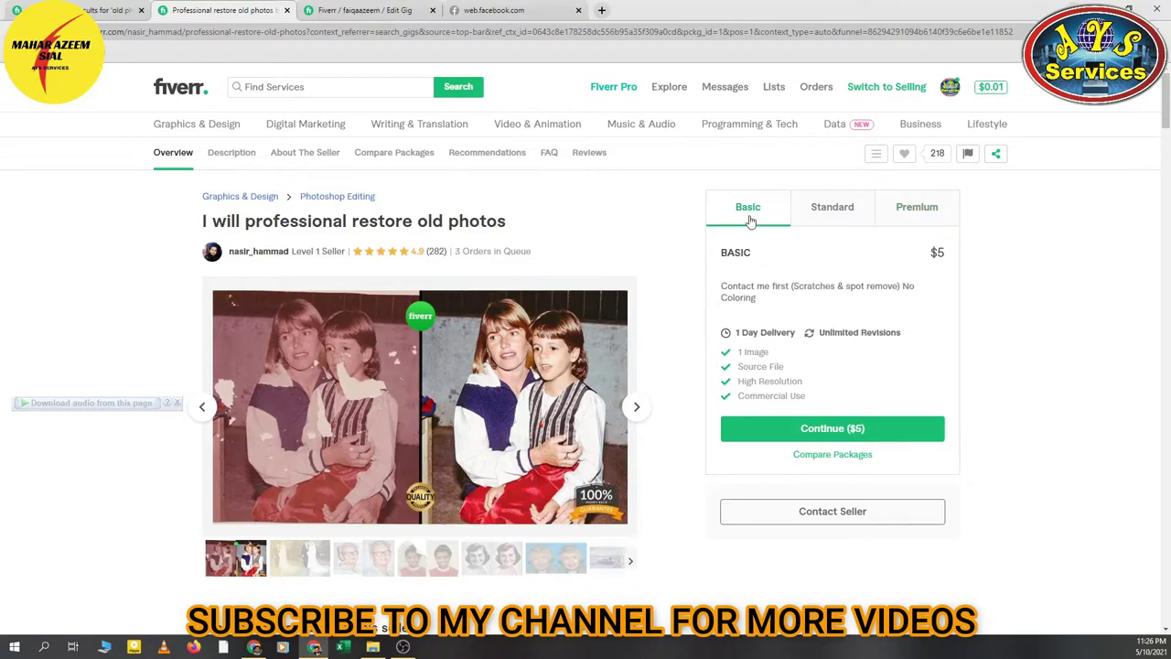
- Describe the Basic package of the own gig as "Colorize and remove scratches", correcting the spelling of "scratches"
click(364, 10)
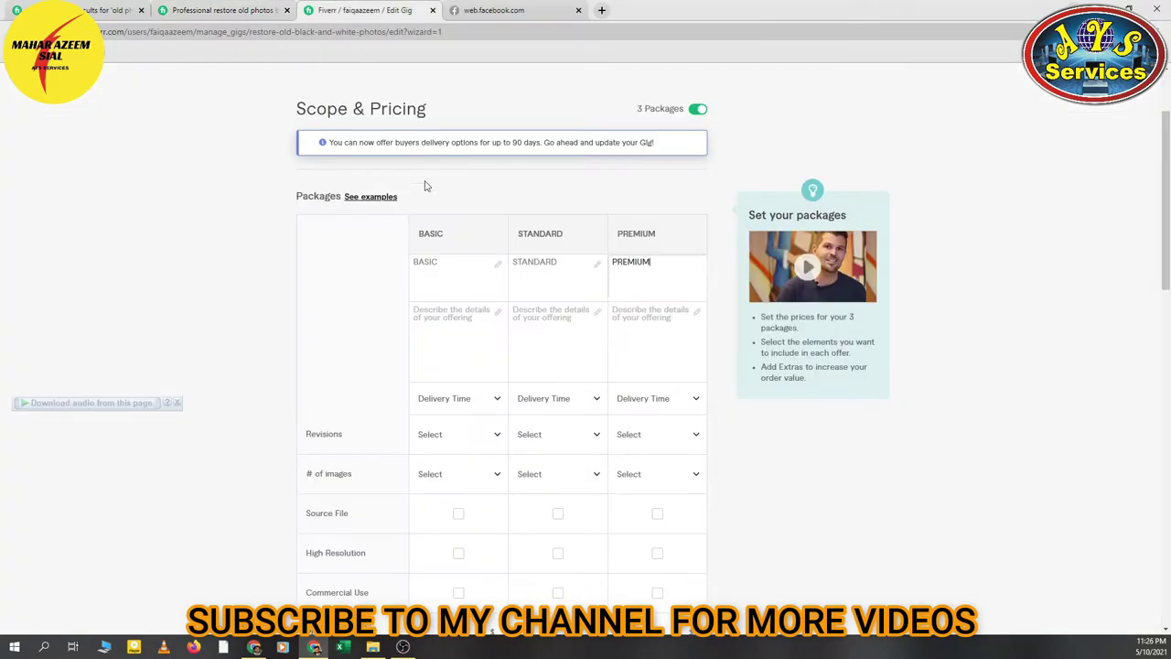
click(446, 316)
text(Colorize and remo)
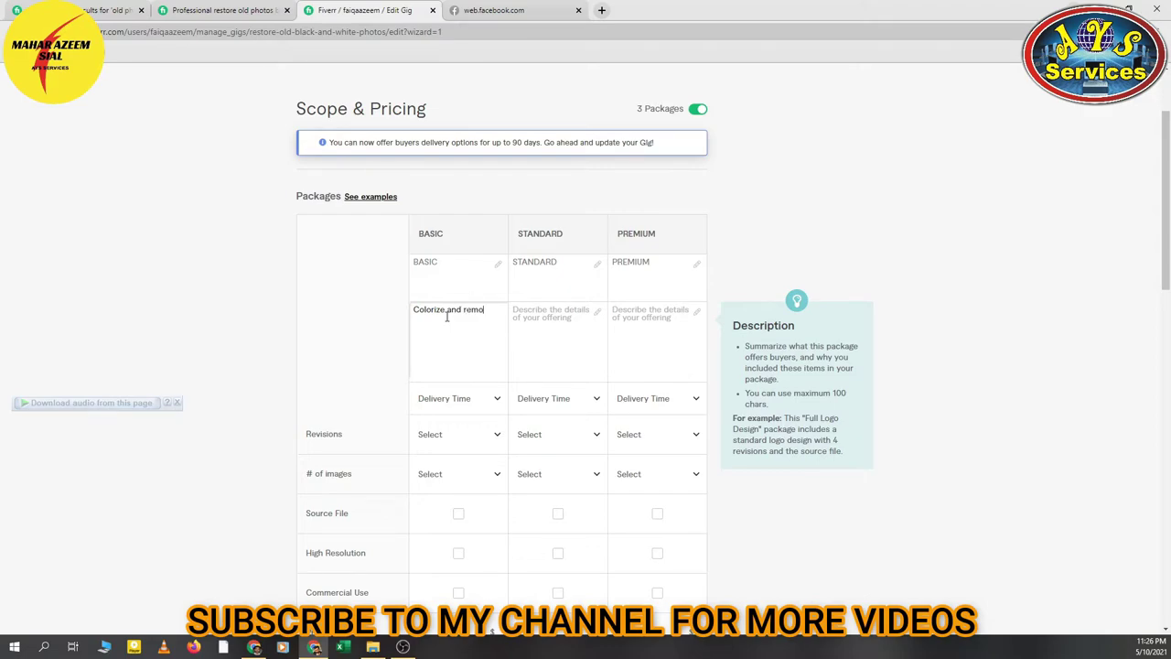
text(ve scraches)
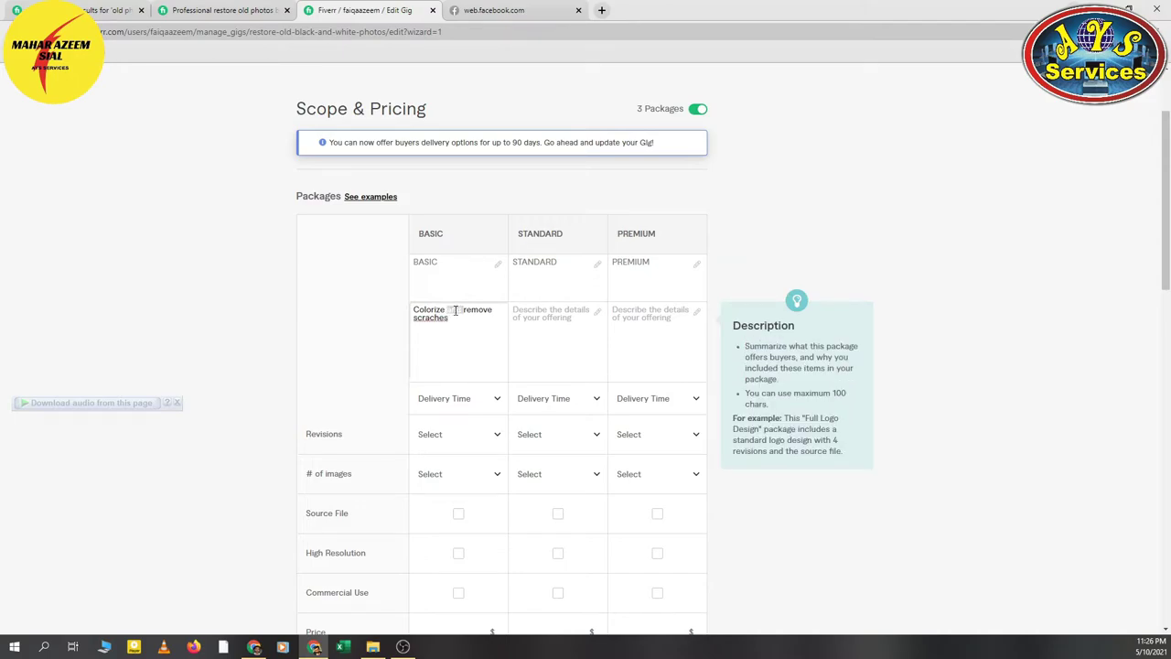
click(448, 344)
right_click(437, 320)
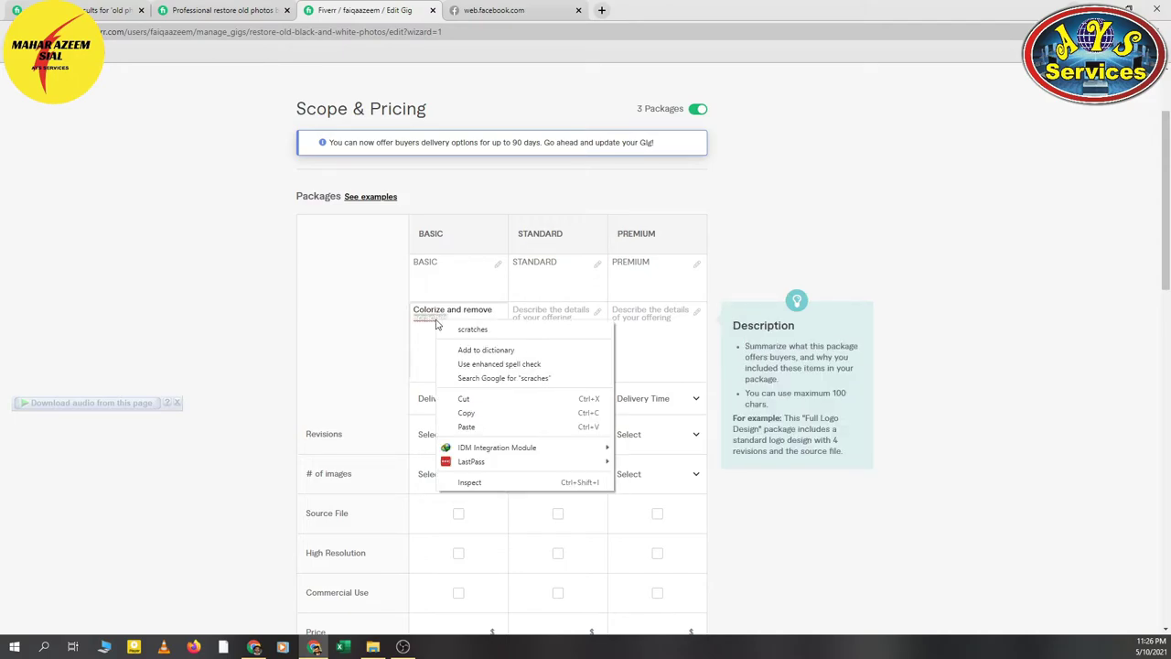
click(456, 327)
- Copy the Basic package description into the Standard and Premium packages
triple_click(464, 322)
key(ctrl+c)
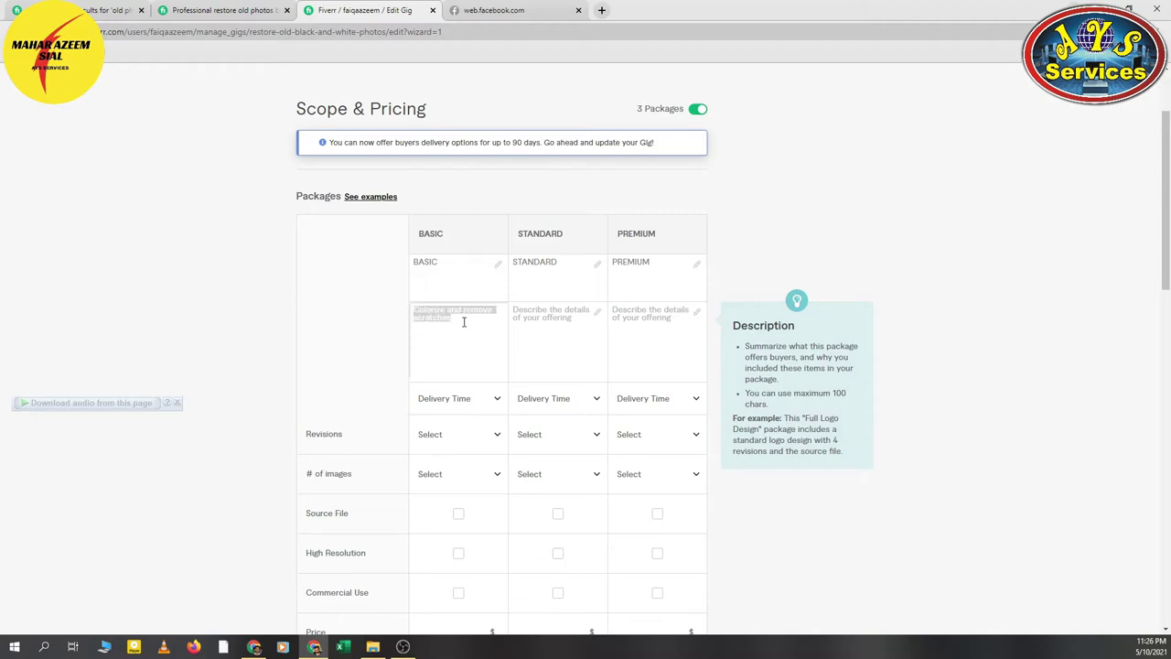
click(524, 323)
key(ctrl+v)
click(628, 325)
key(ctrl+v)
click(554, 359)
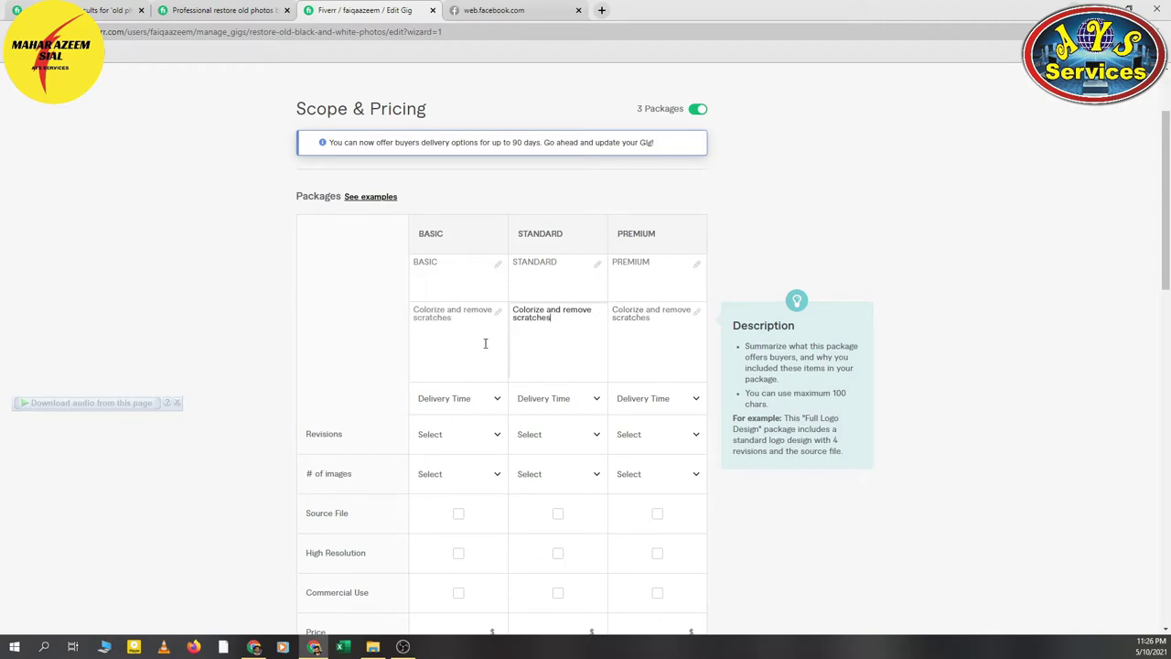
- Set the delivery time to 1 day for Basic, 2 days for Standard and 3 days for Premium
click(482, 402)
click(456, 482)
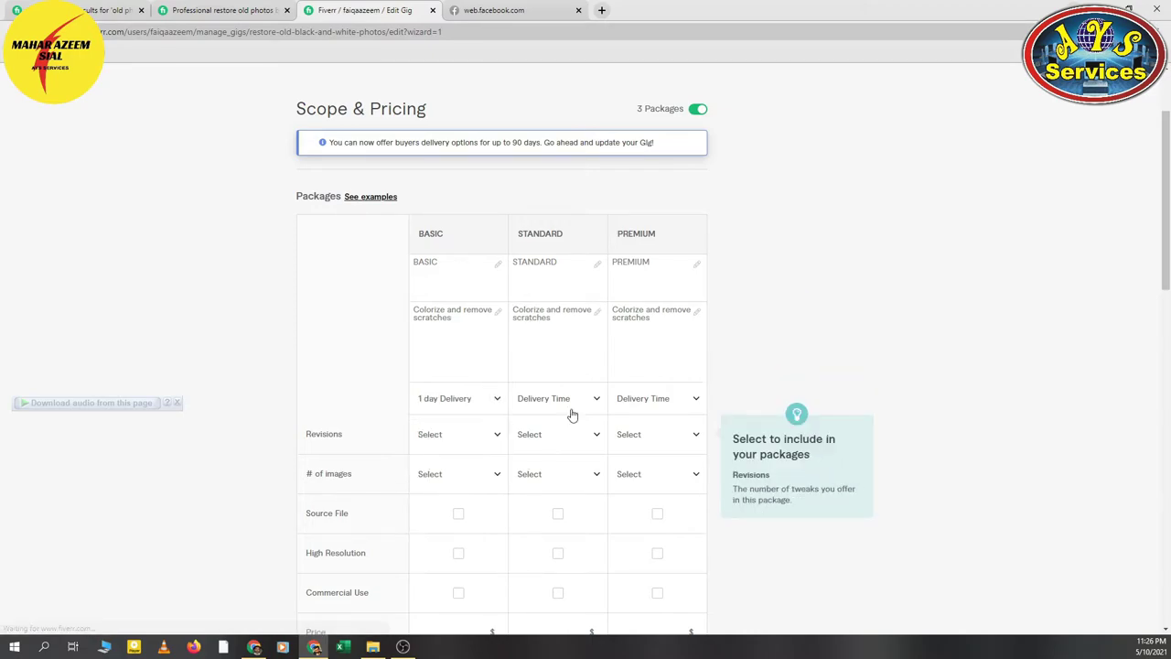
click(569, 403)
click(560, 521)
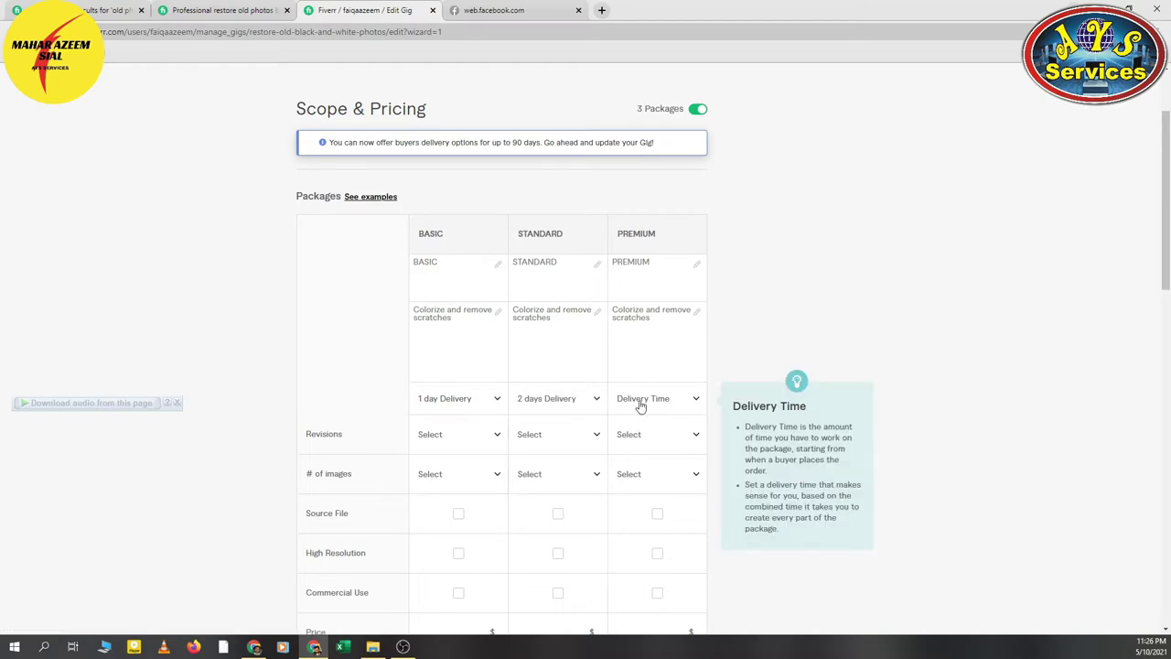
click(642, 401)
click(642, 560)
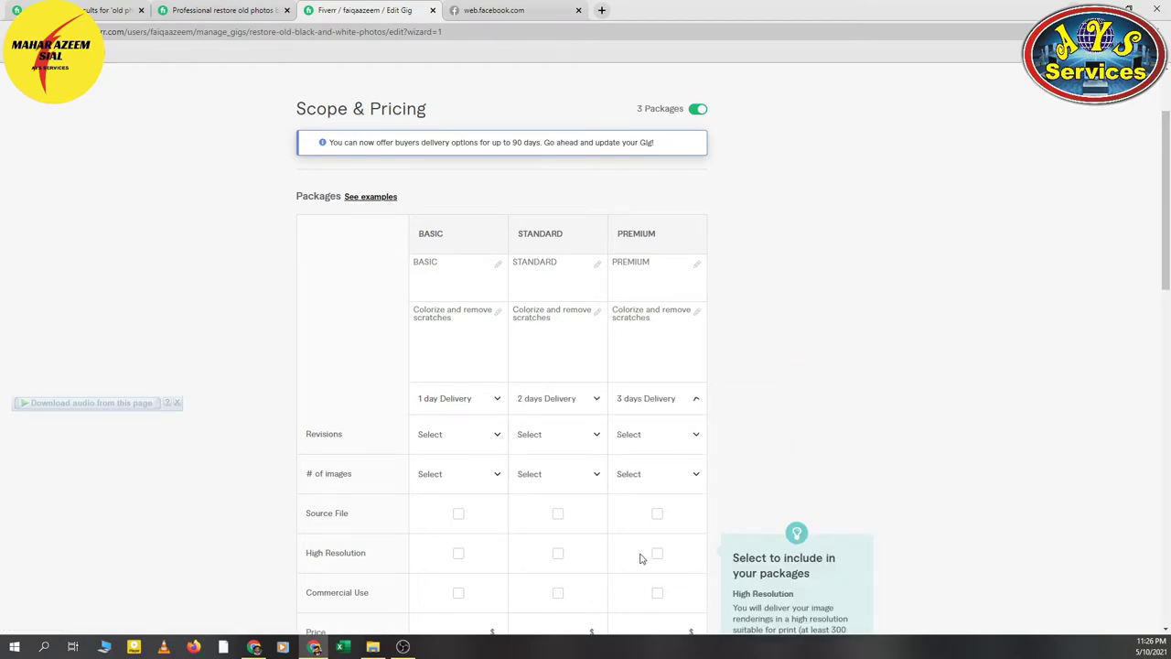
- Set the number of images to 1 for Basic, 5 for Standard and 10 for Premium
click(495, 473)
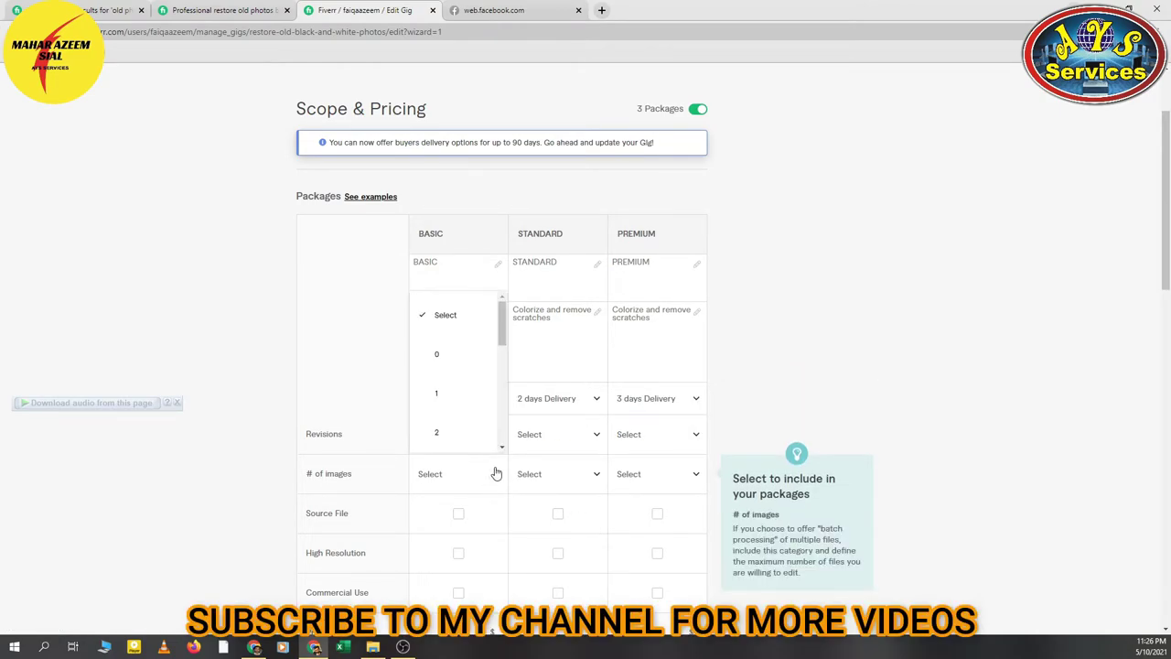
click(472, 394)
click(576, 473)
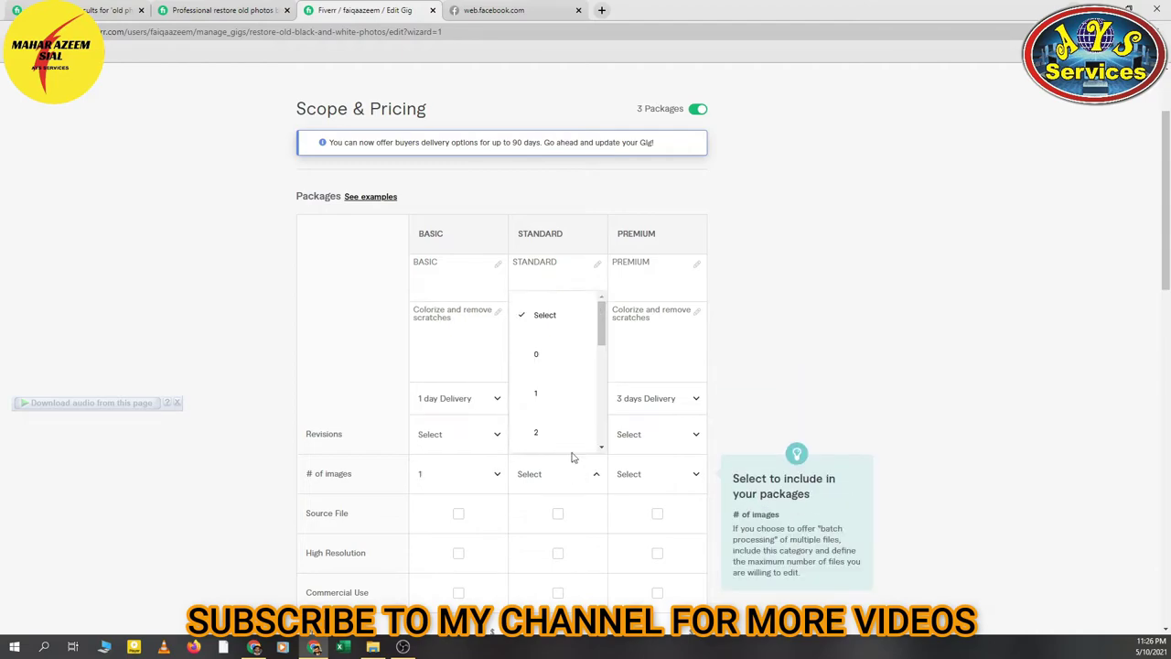
scroll(565, 437, down, 1)
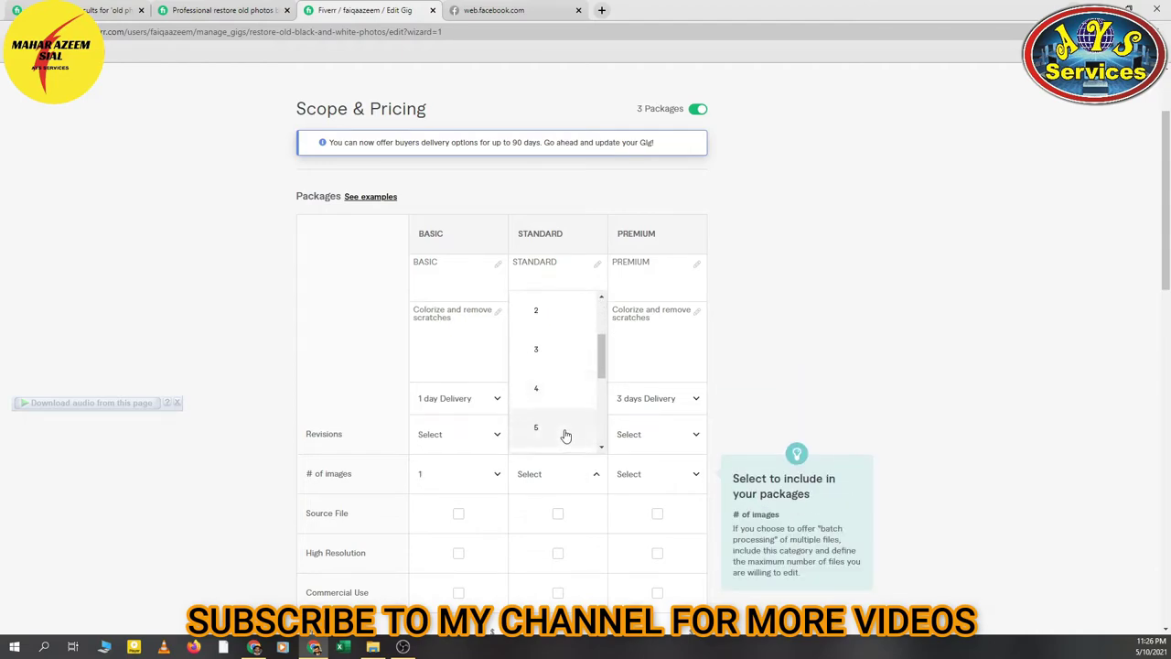
click(564, 432)
click(653, 473)
scroll(653, 439, down, 5)
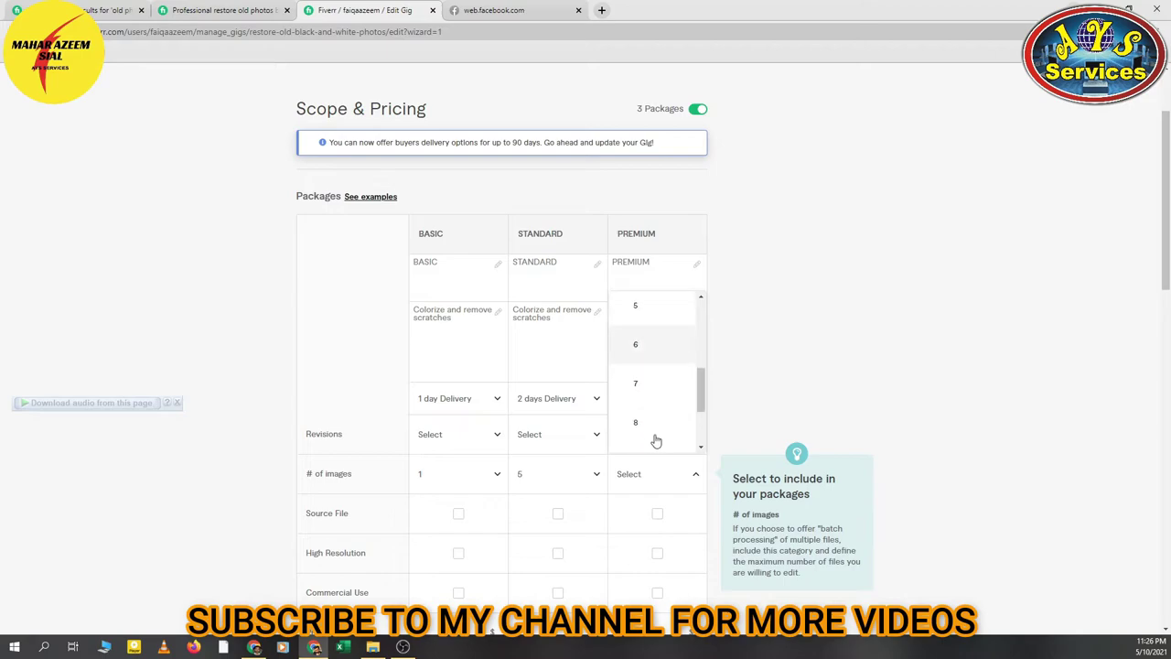
click(654, 400)
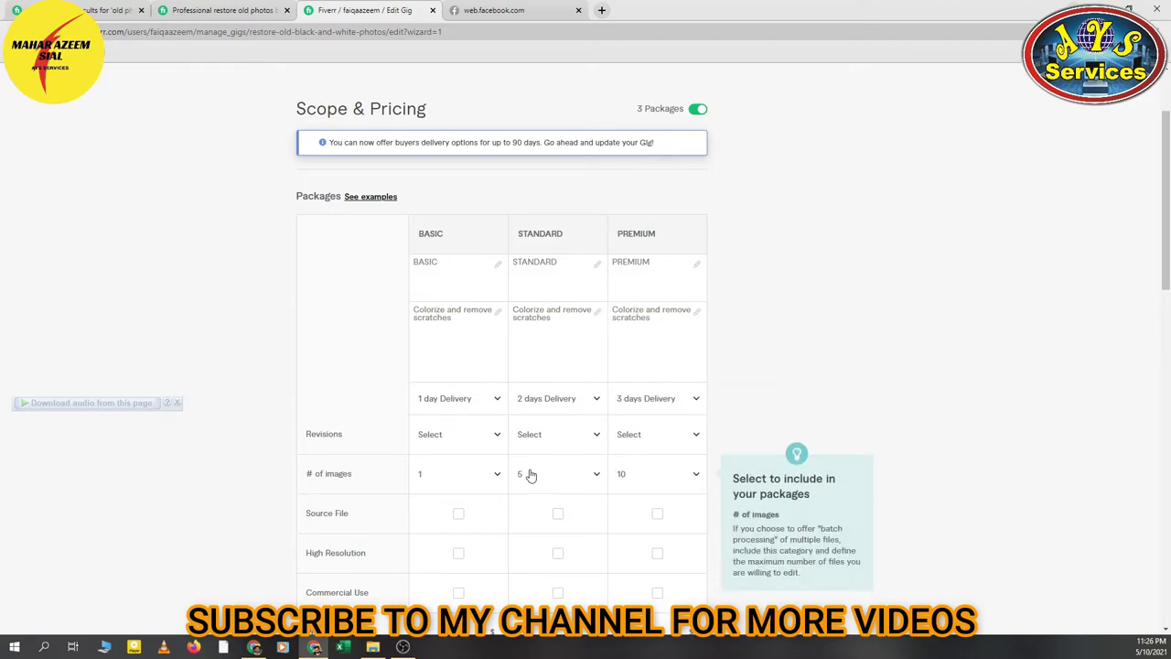
scroll(525, 473, down, 2)
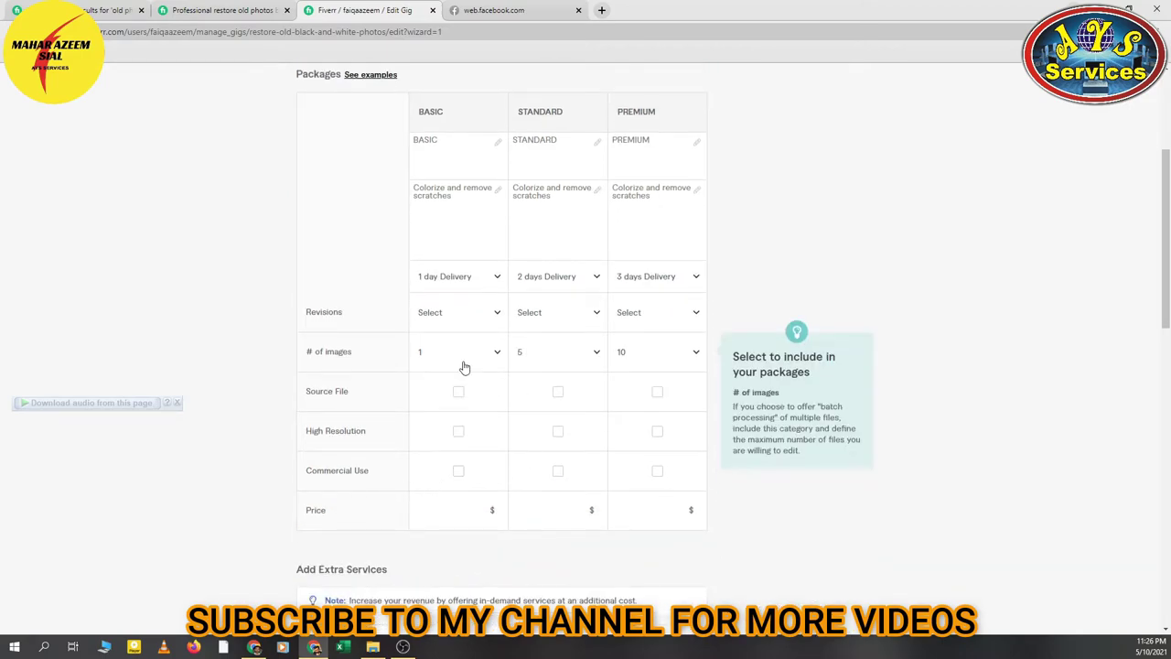